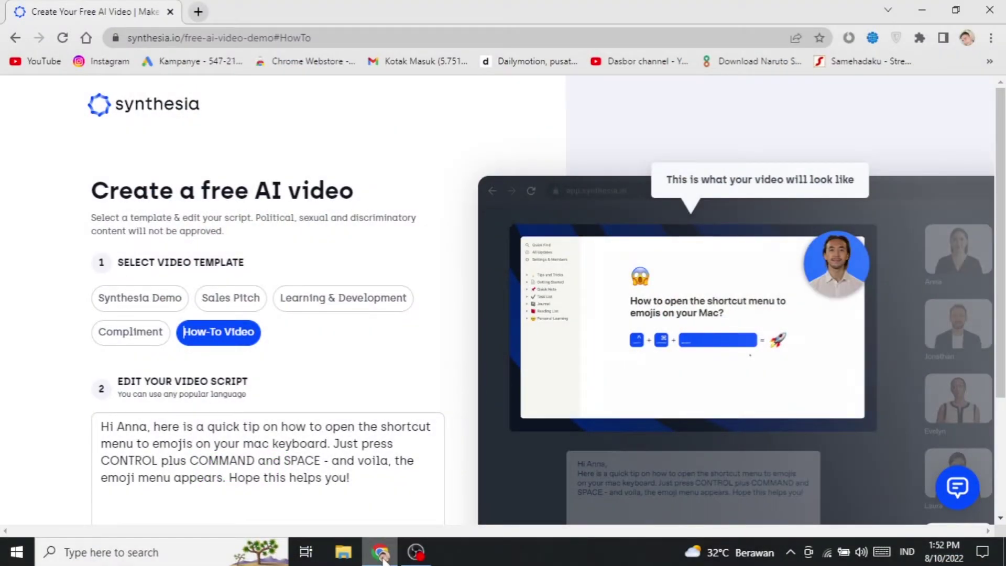
Step: Open a blank new Chrome tab beside the Synthesia free AI video page
click(198, 12)
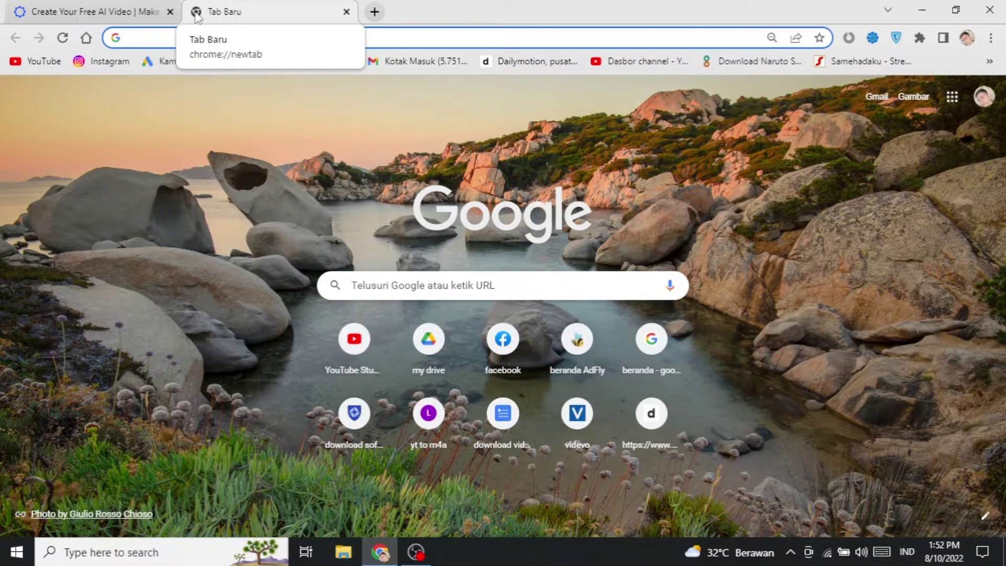
Step: Close the original Synthesia tab and reload the free AI video page from the 'sy' autocomplete
click(116, 11)
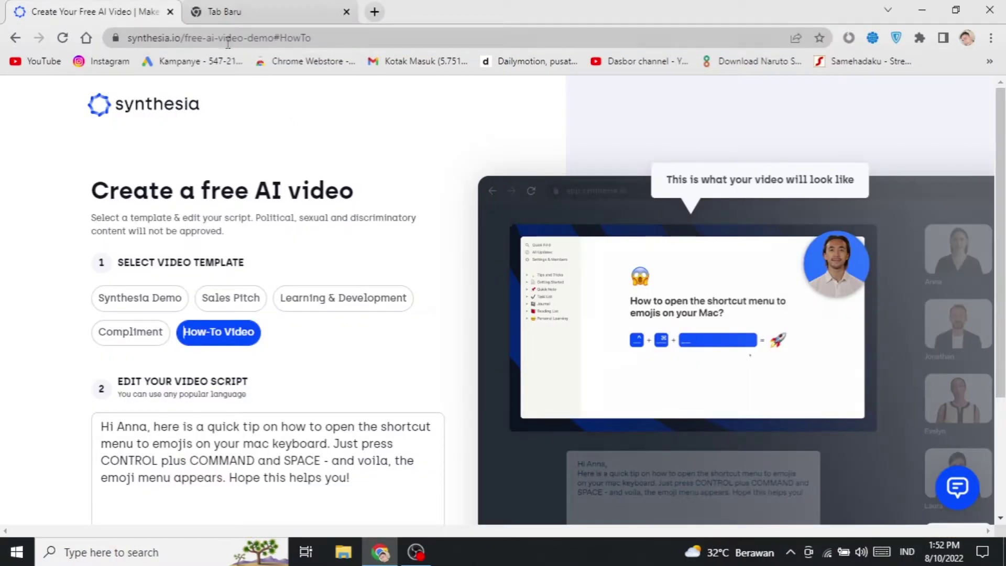
click(170, 13)
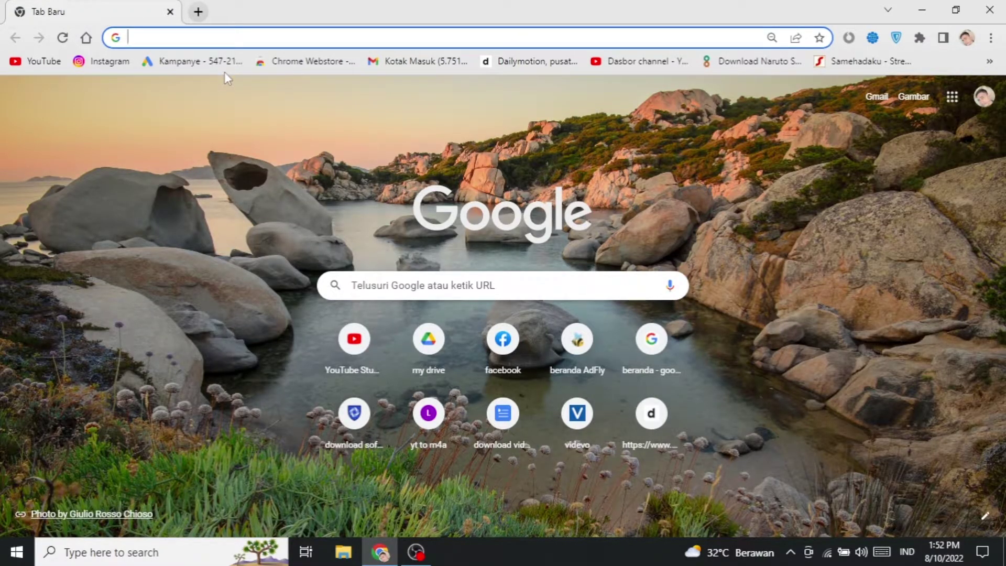
text(sy)
key(Right)
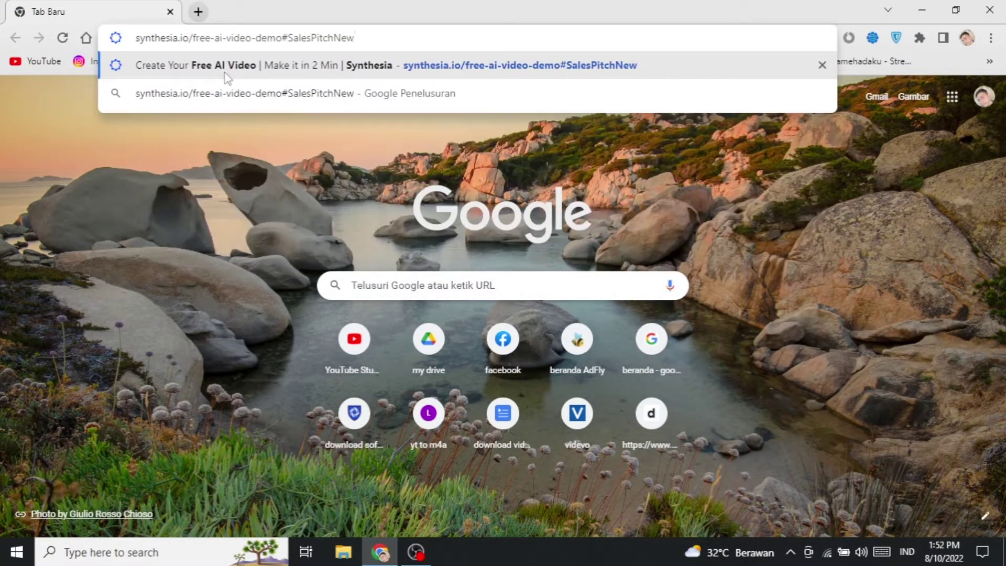
key(Return)
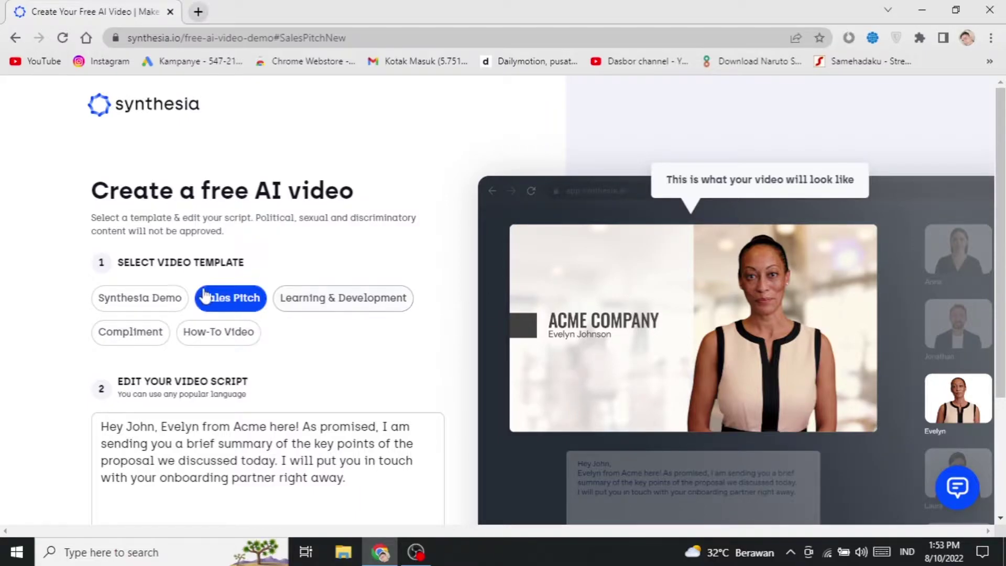
Step: Preview the Sales Pitch, Learning & Development, Compliment and How-To Video templates, then reselect Synthesia Demo
click(140, 297)
scroll(262, 252, down, 2)
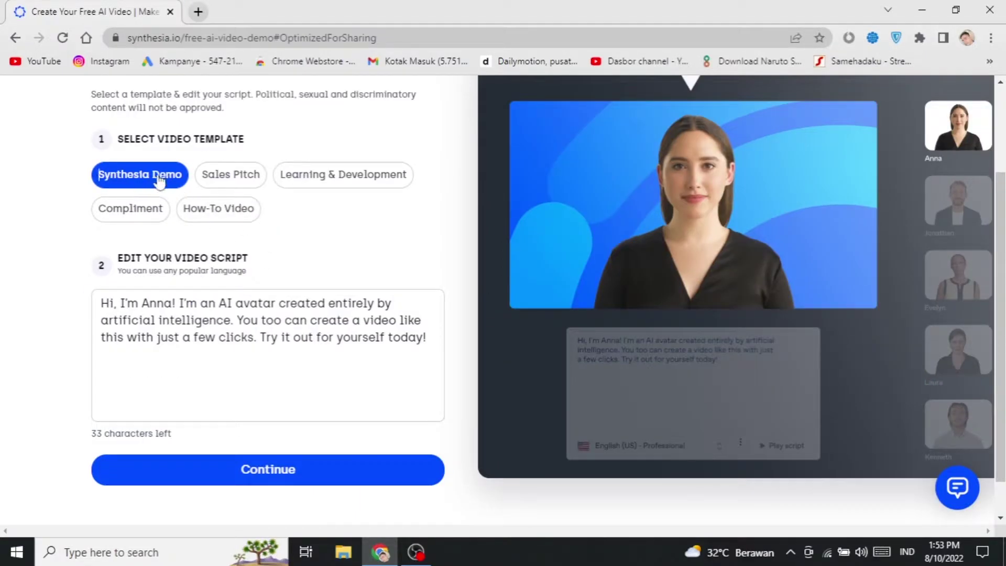
click(226, 177)
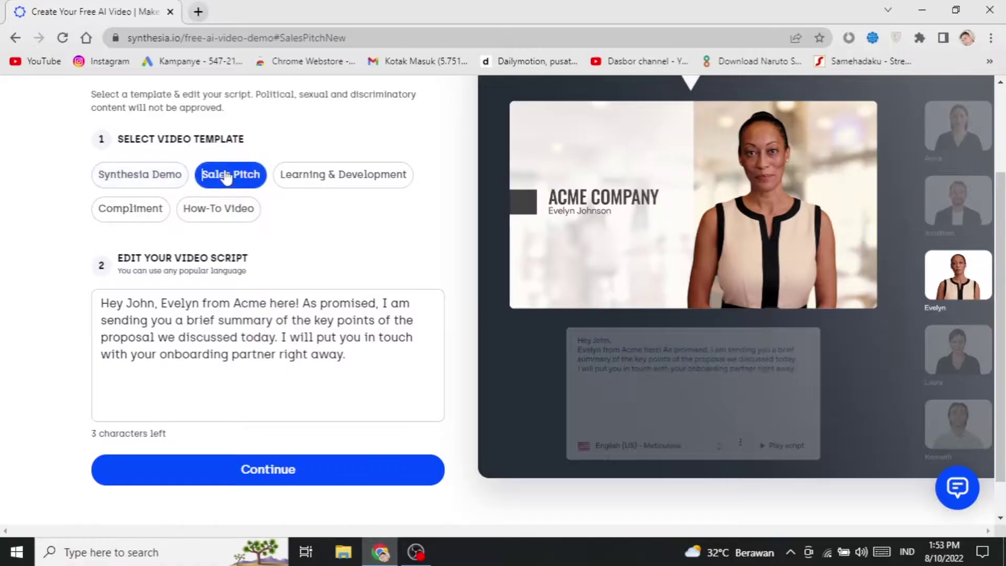
click(338, 176)
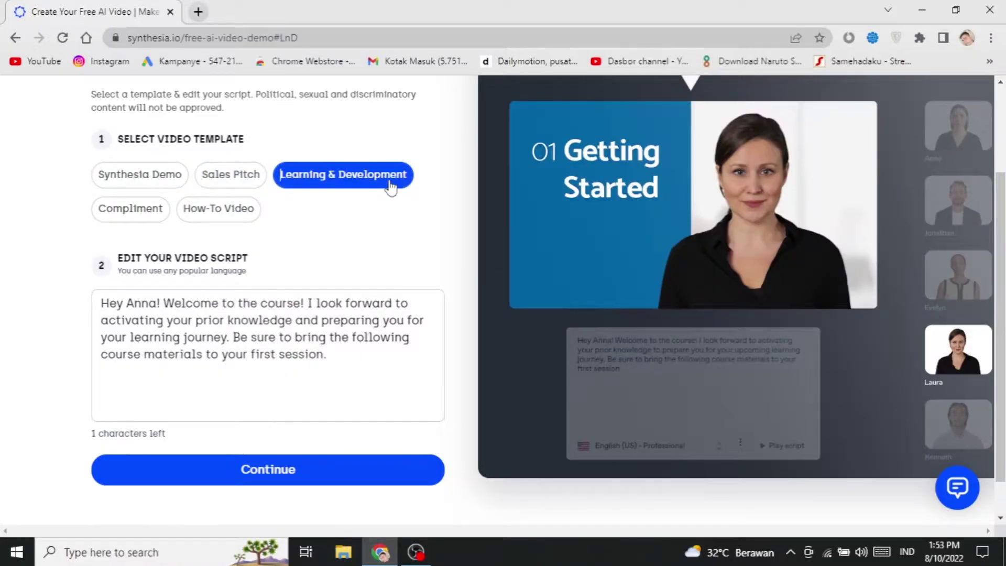
click(135, 212)
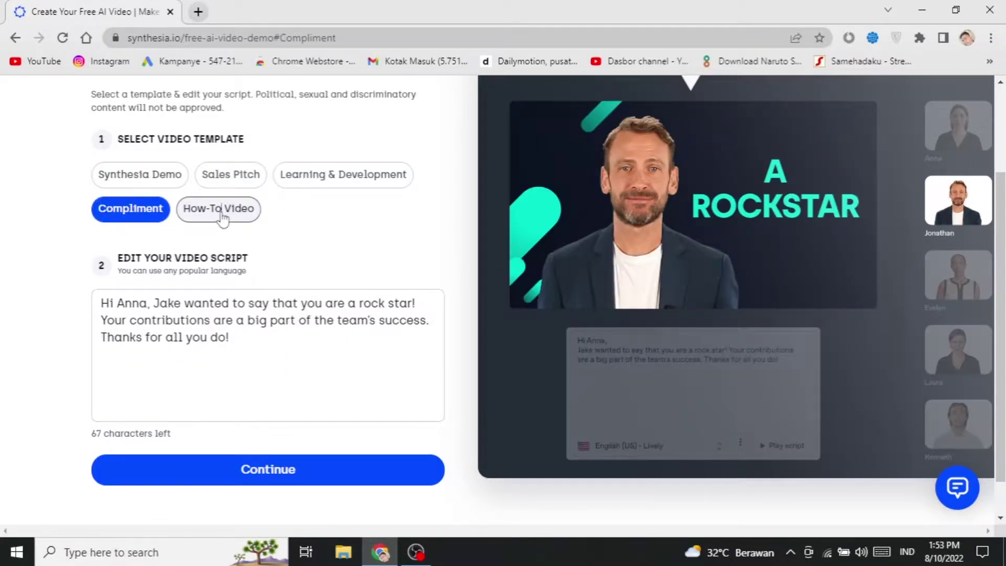
click(223, 214)
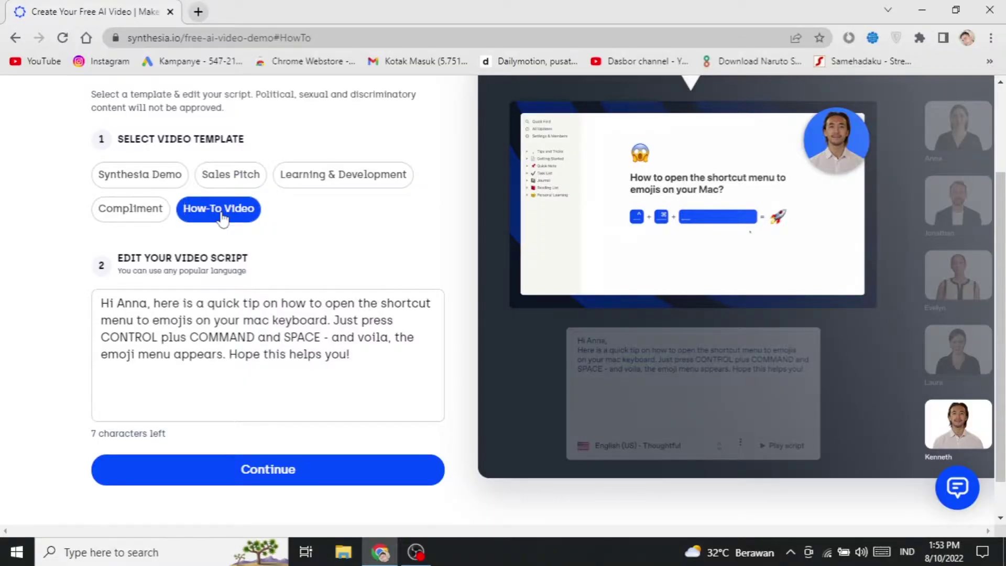
triple_click(256, 327)
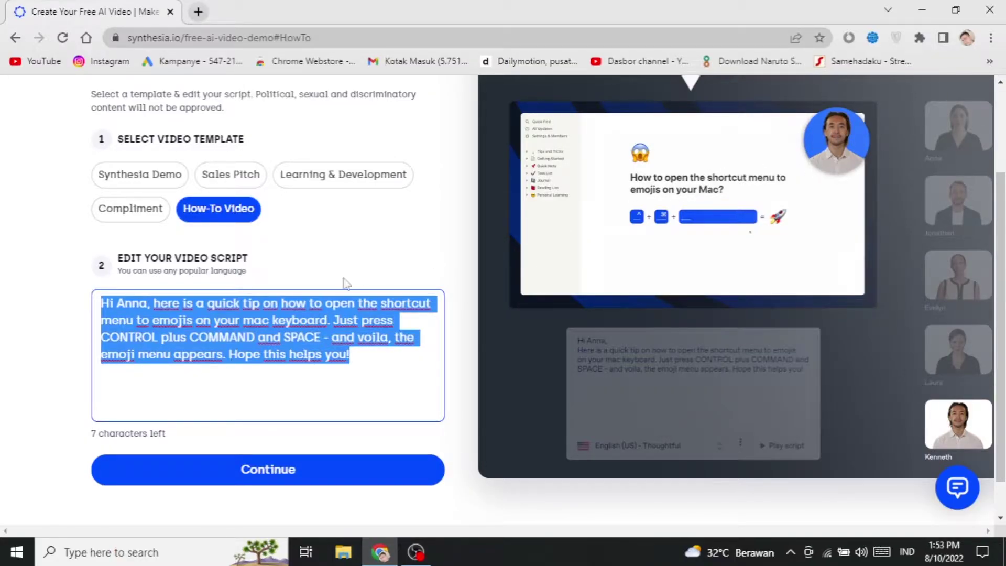
click(135, 181)
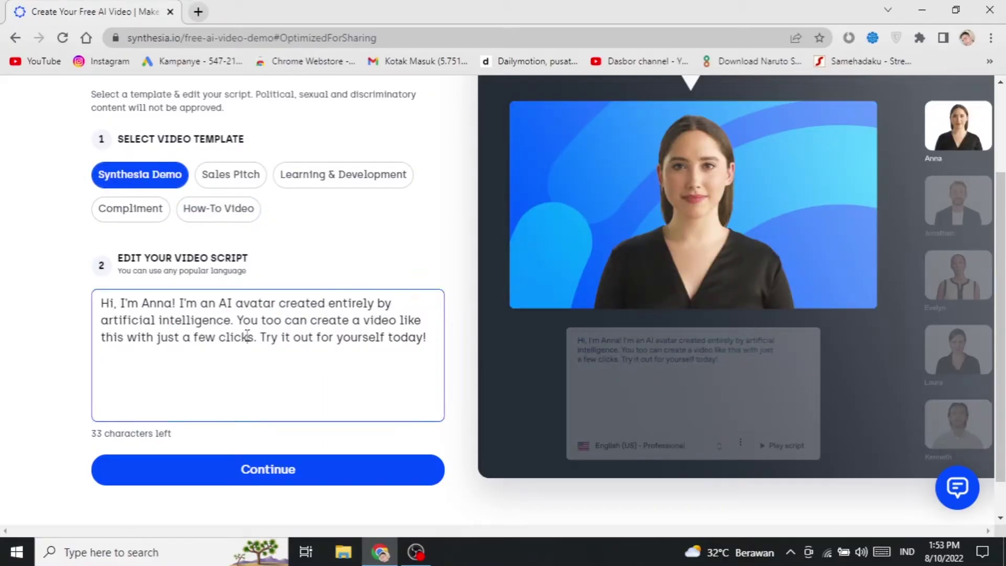
Step: Replace the script with 'hai, how are you we are making ai videos for free to you' and continue
triple_click(247, 336)
key(BackSpace)
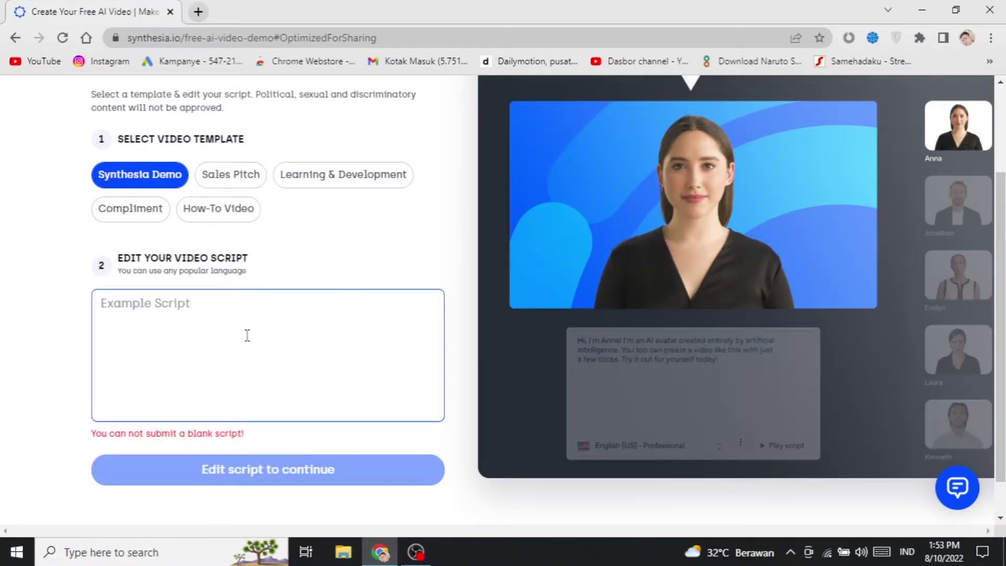
text(hai, how are)
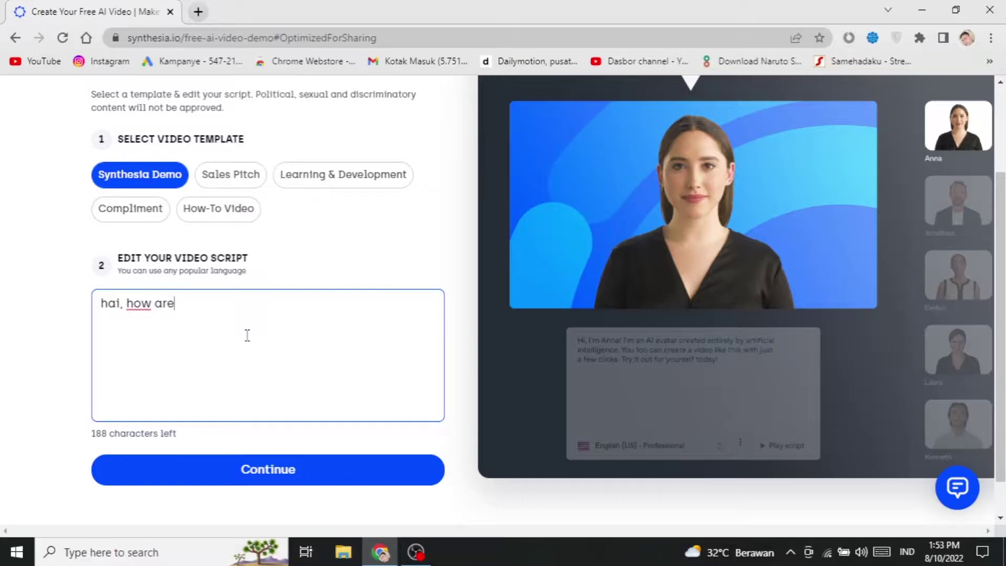
text( you we are )
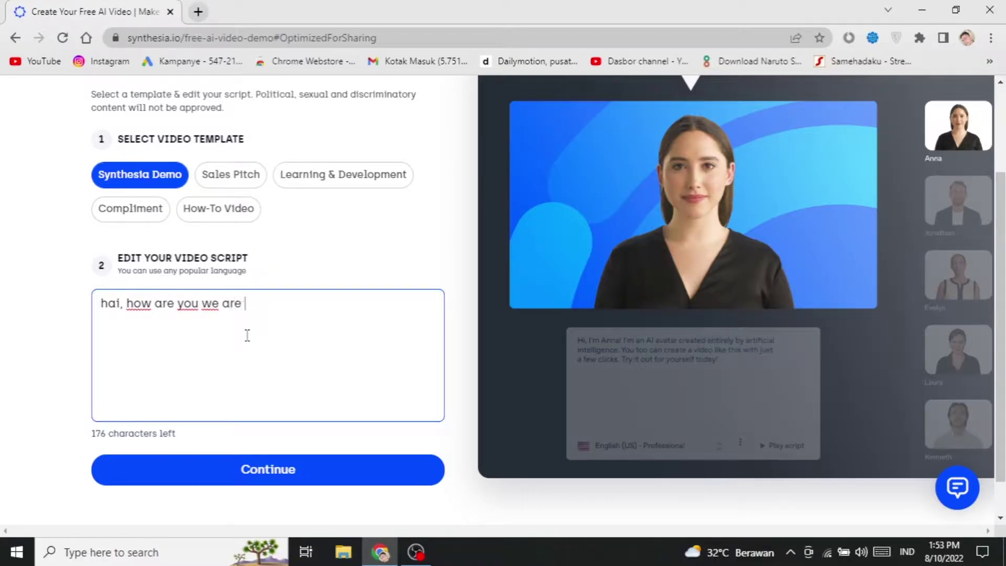
text(making ai)
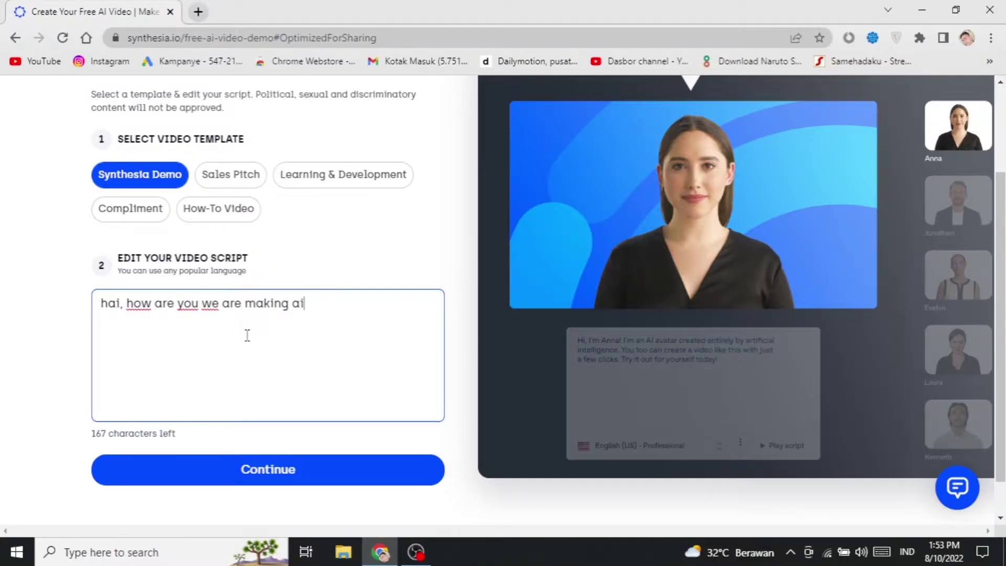
text( videos for )
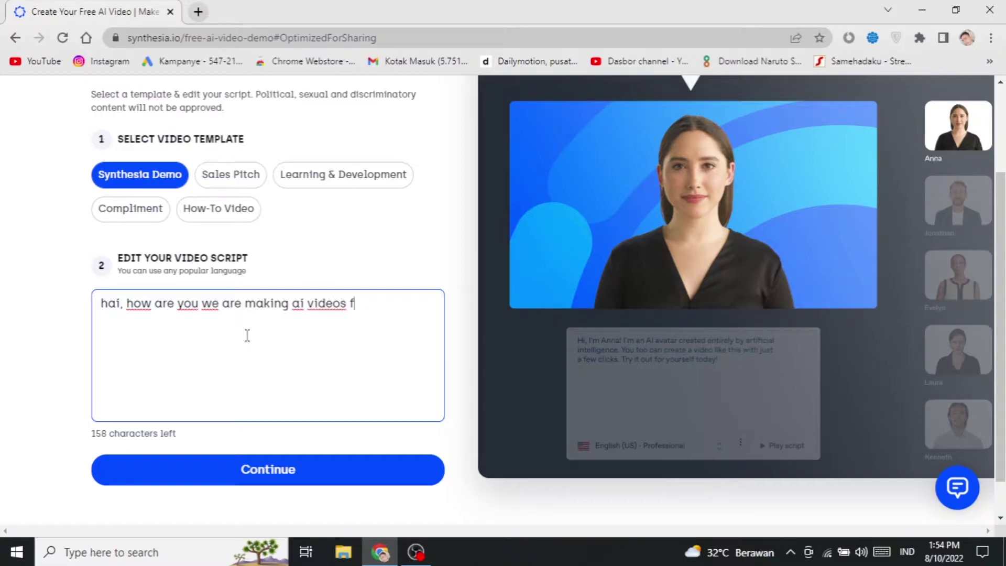
text(free to you)
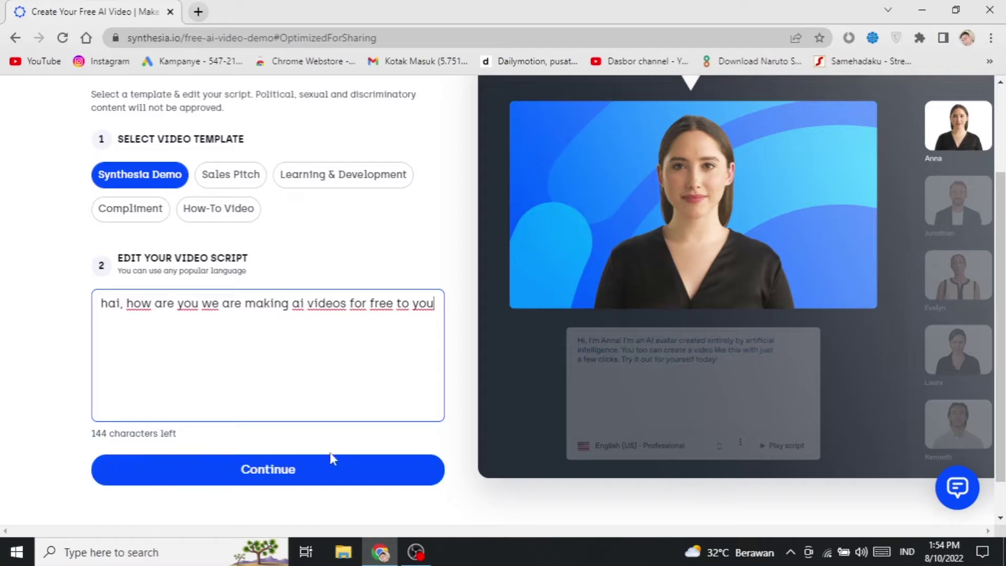
click(338, 485)
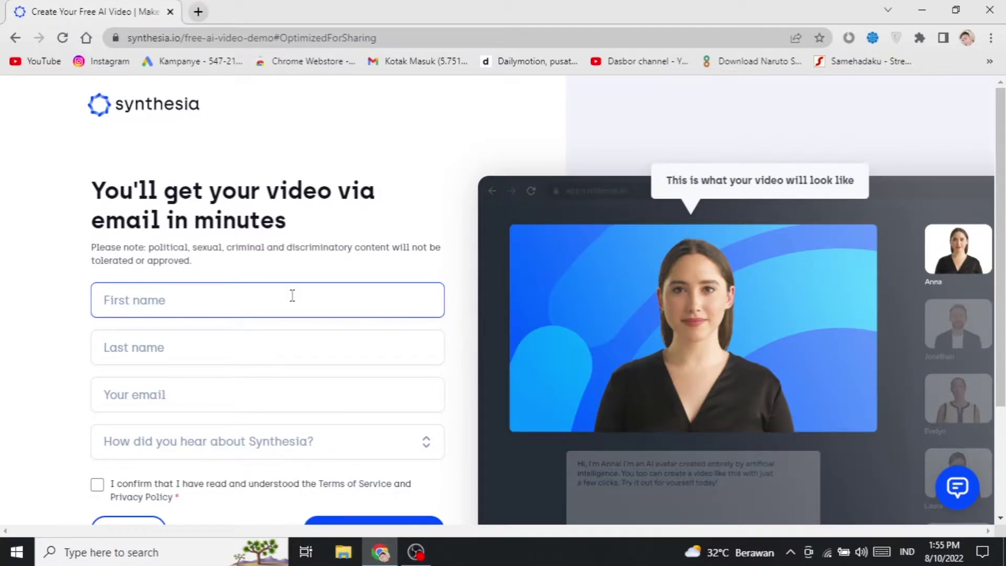
Step: Fill in the first name, last name and e-mail address on the sign-up form
text(gagag)
click(258, 341)
text(sdcc)
click(255, 394)
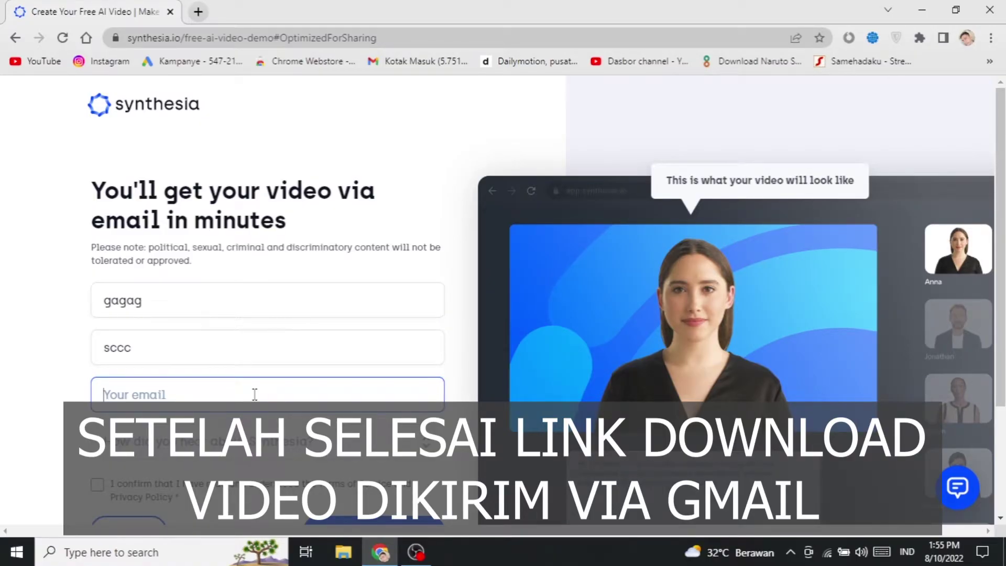
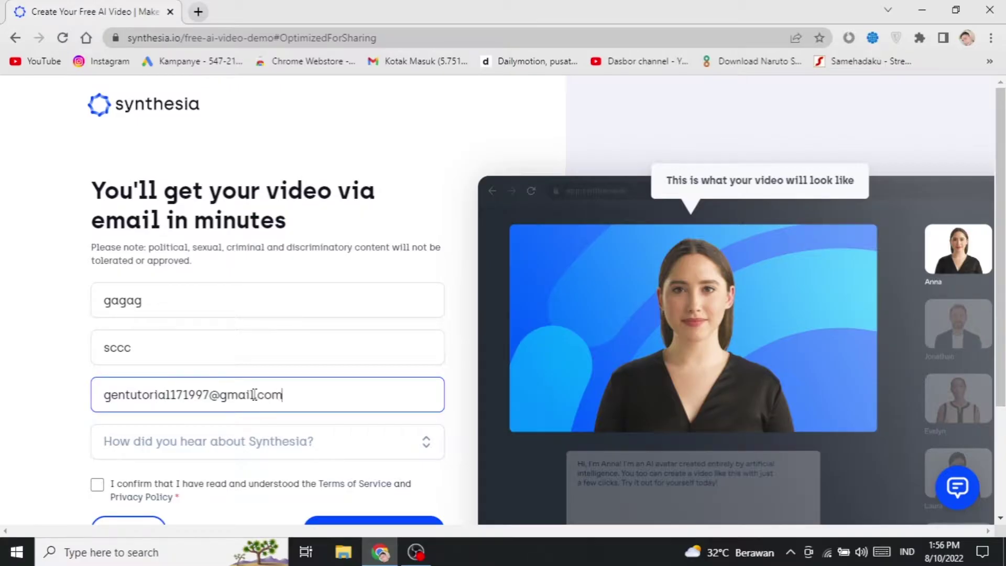
Step: Choose 'From a friend' as the source, accept the terms and request the free video
scroll(254, 394, down, 2)
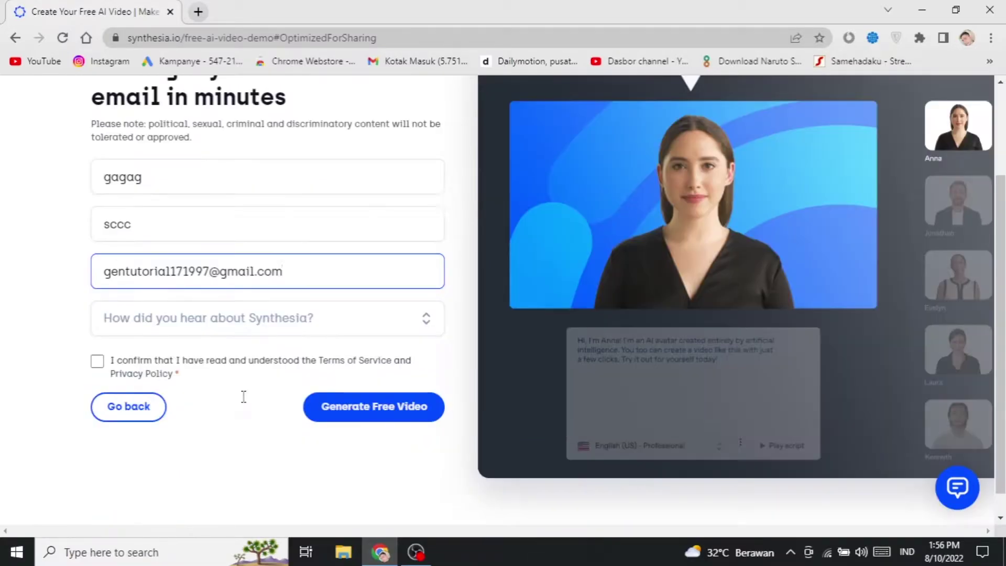
click(303, 322)
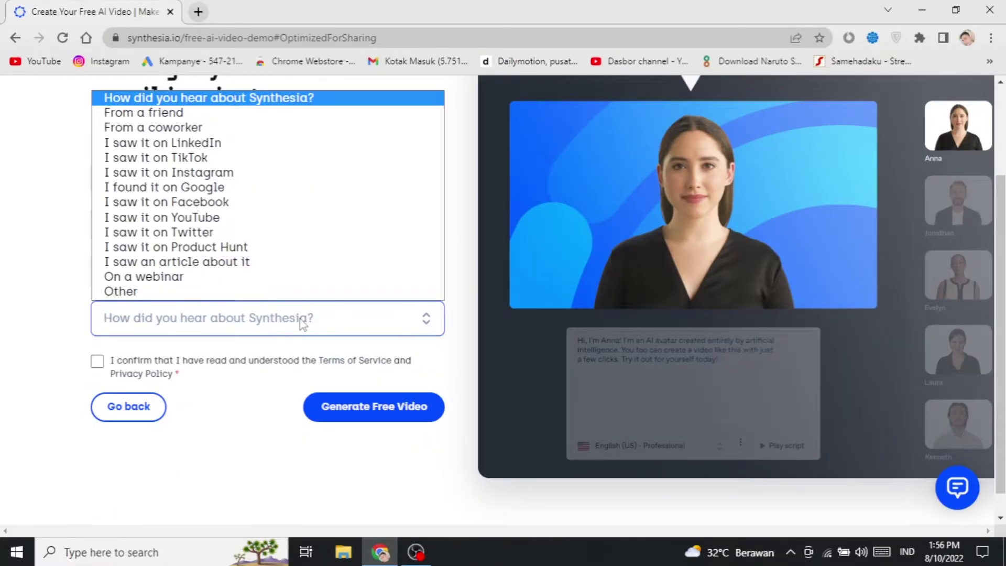
click(169, 112)
click(97, 361)
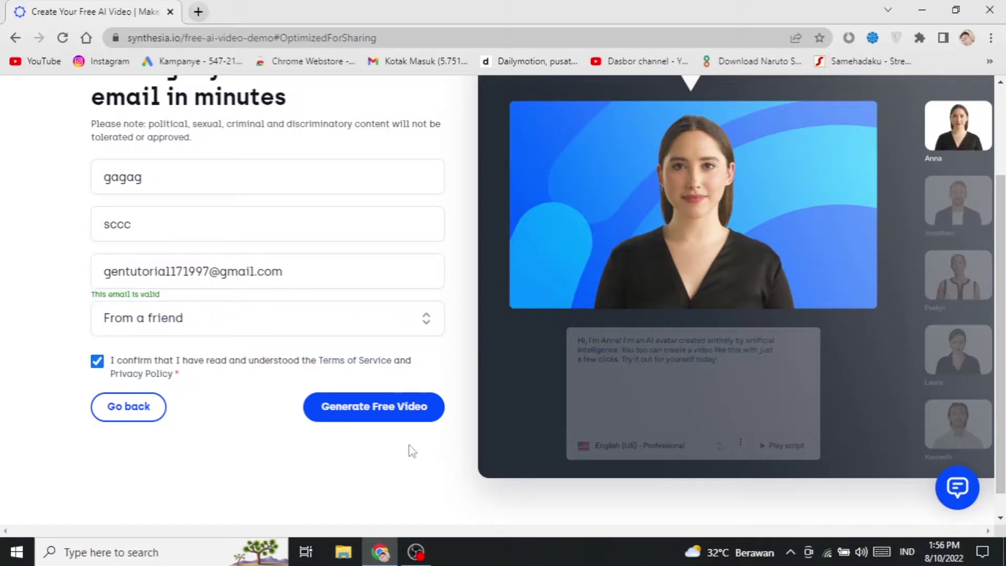
click(396, 412)
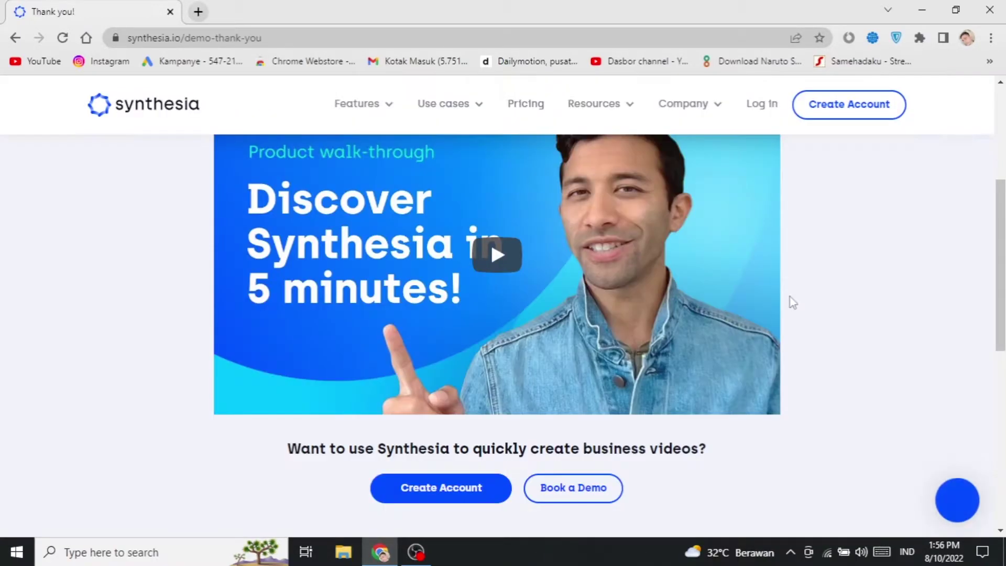
scroll(792, 300, down, 5)
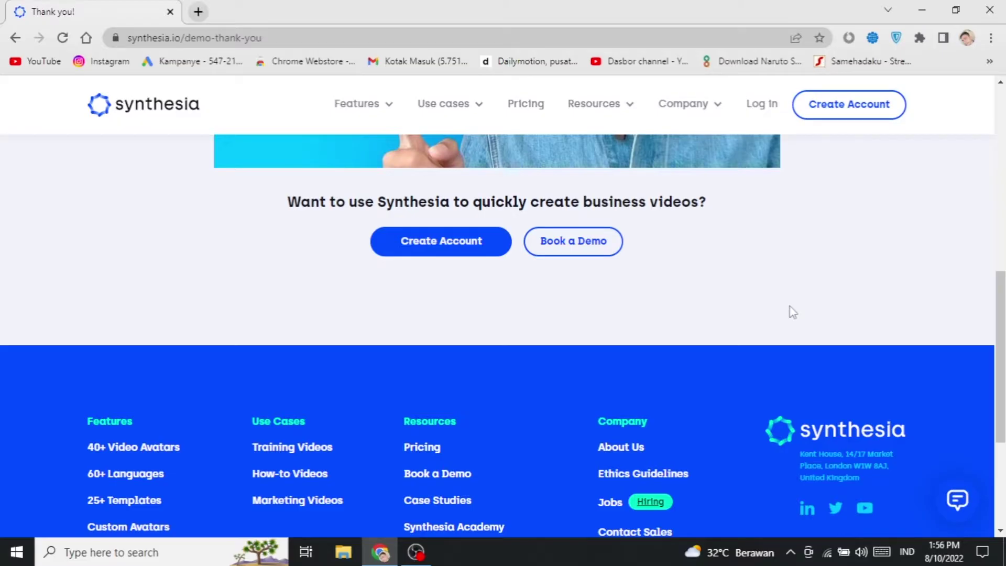
scroll(700, 330, up, 9)
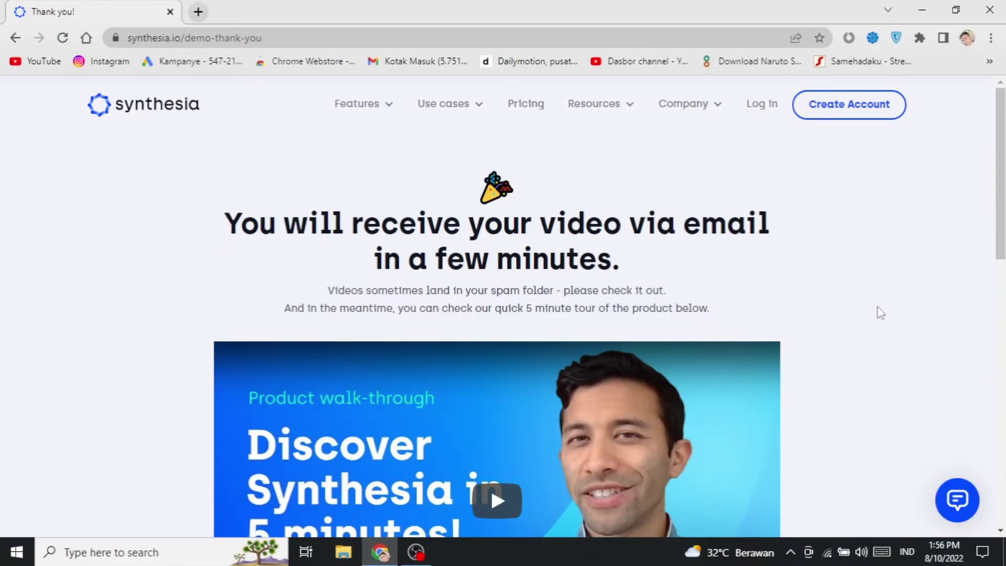
scroll(880, 313, down, 7)
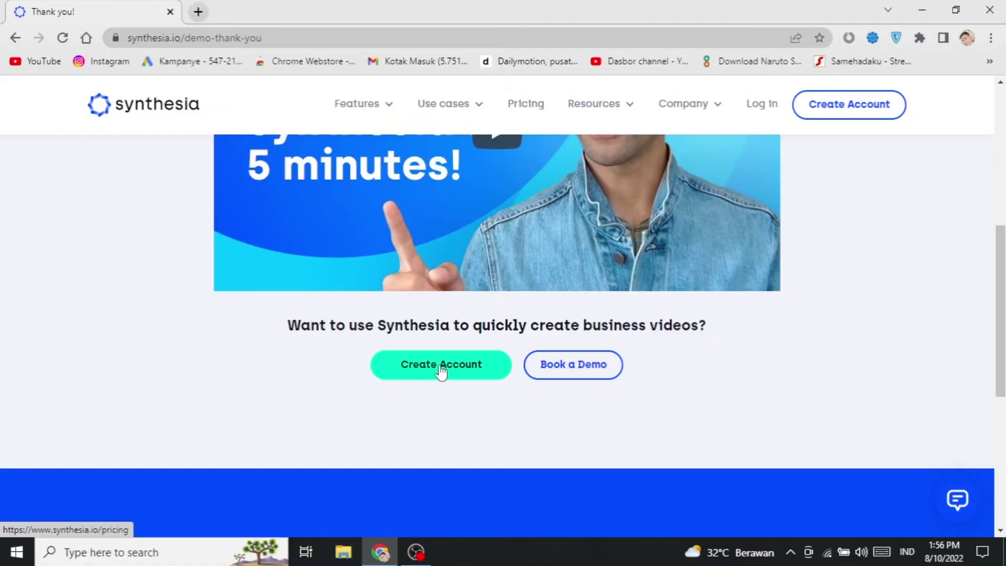
scroll(442, 371, up, 8)
scroll(485, 338, down, 6)
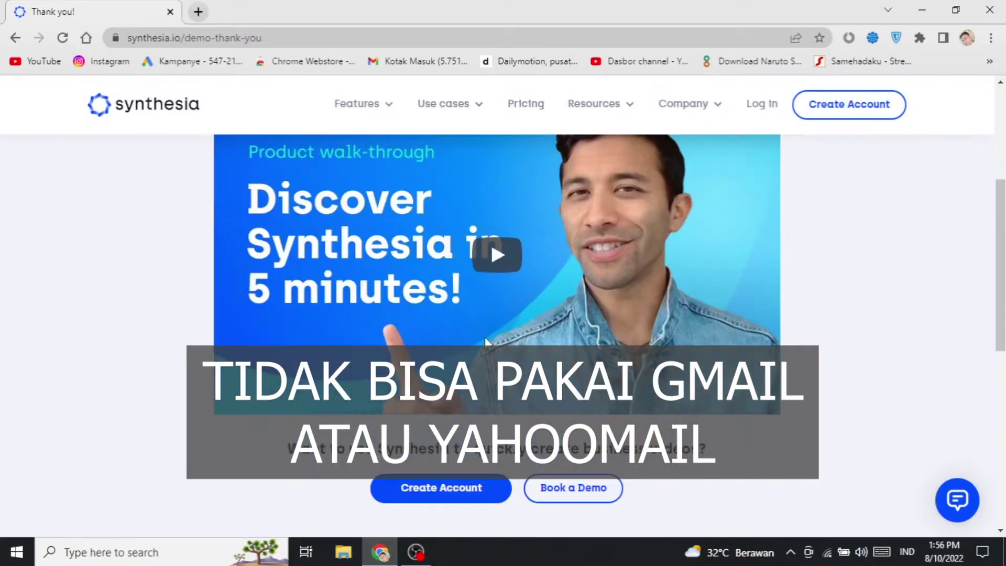
scroll(486, 342, up, 4)
drag(215, 223, 816, 288)
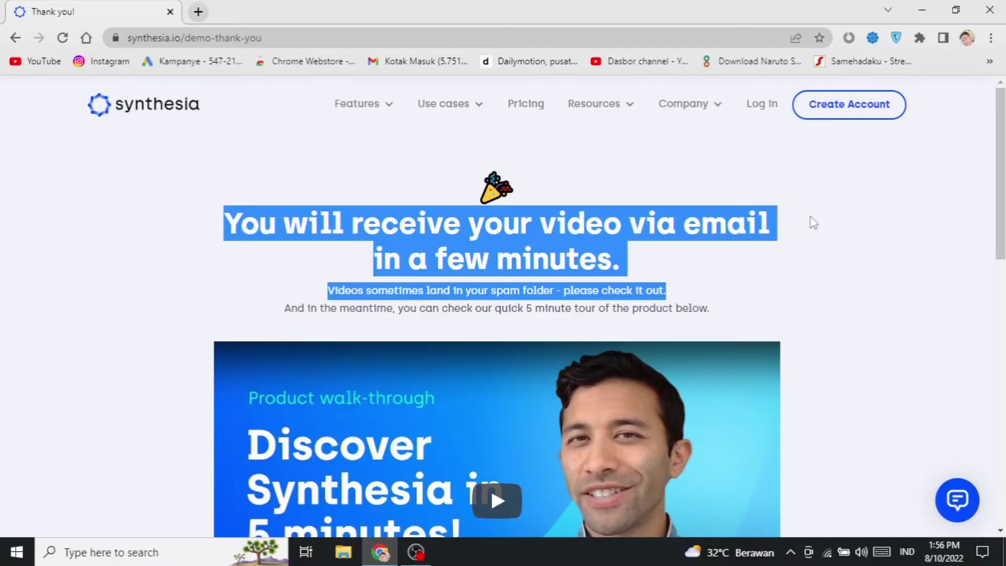
right_click(411, 62)
Step: Open the Gmail inbox in a new tab and read Synthesia's 'We're reviewing your AI video' e-mail
click(466, 74)
click(343, 11)
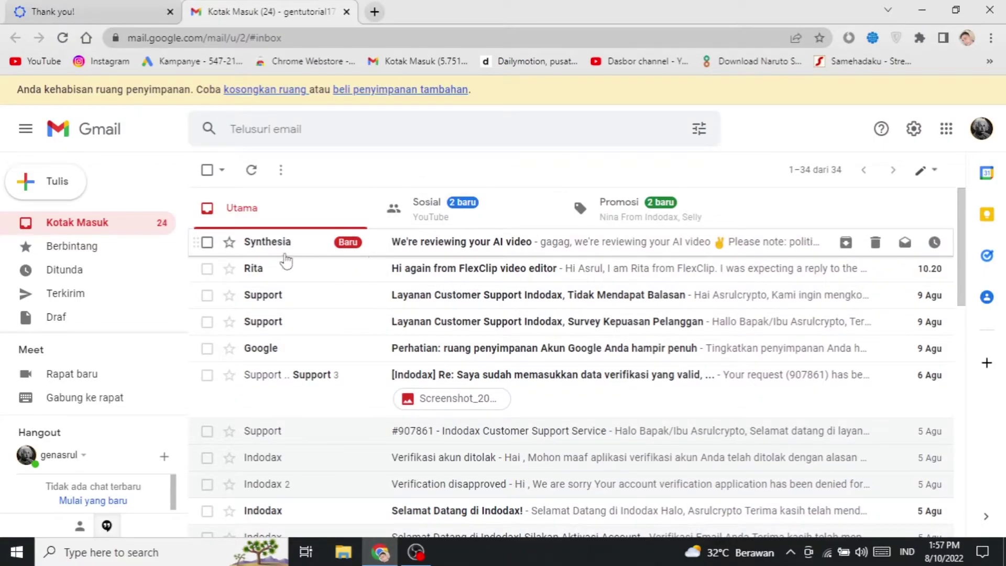
click(456, 243)
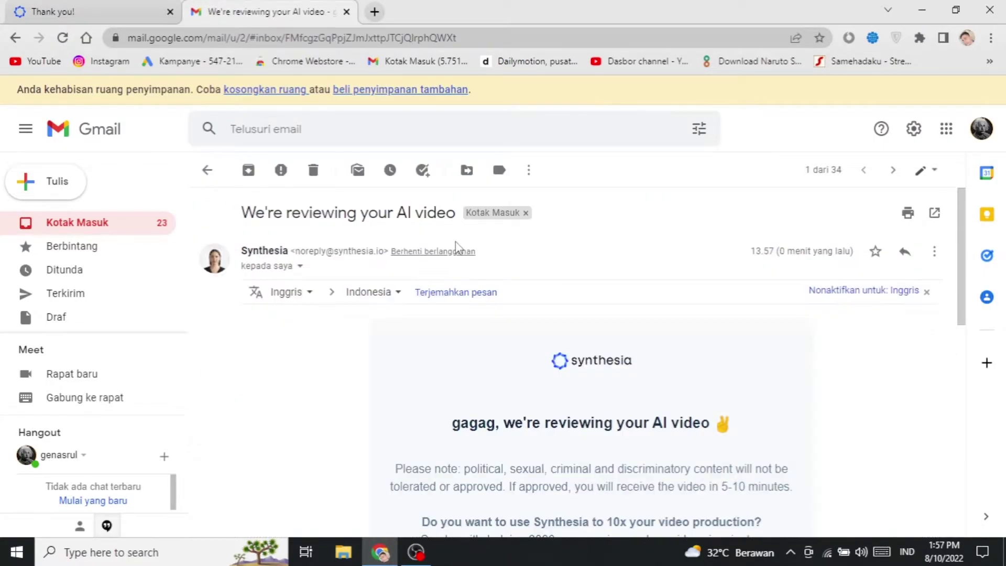
scroll(460, 301, down, 2)
drag(452, 300, 496, 302)
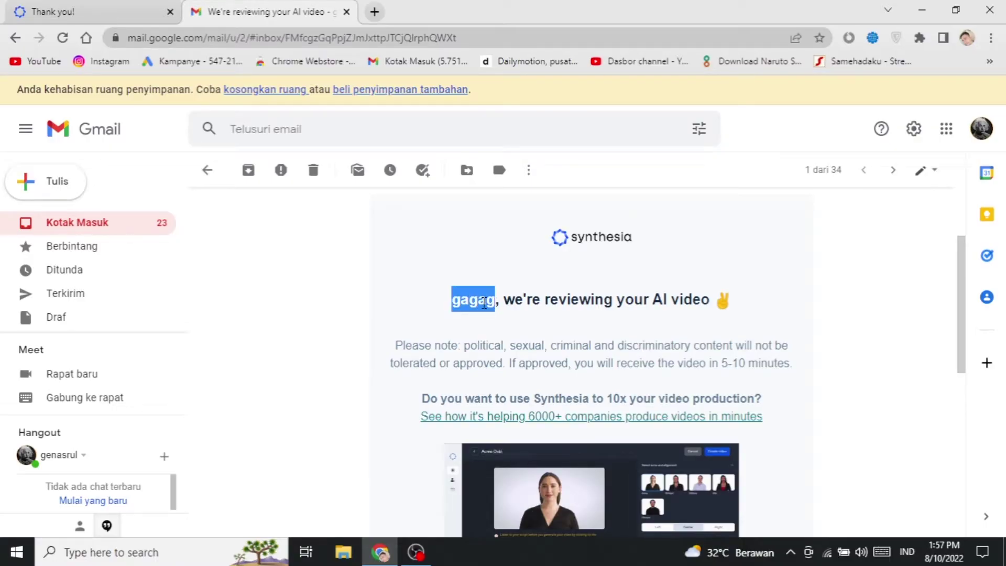
click(484, 304)
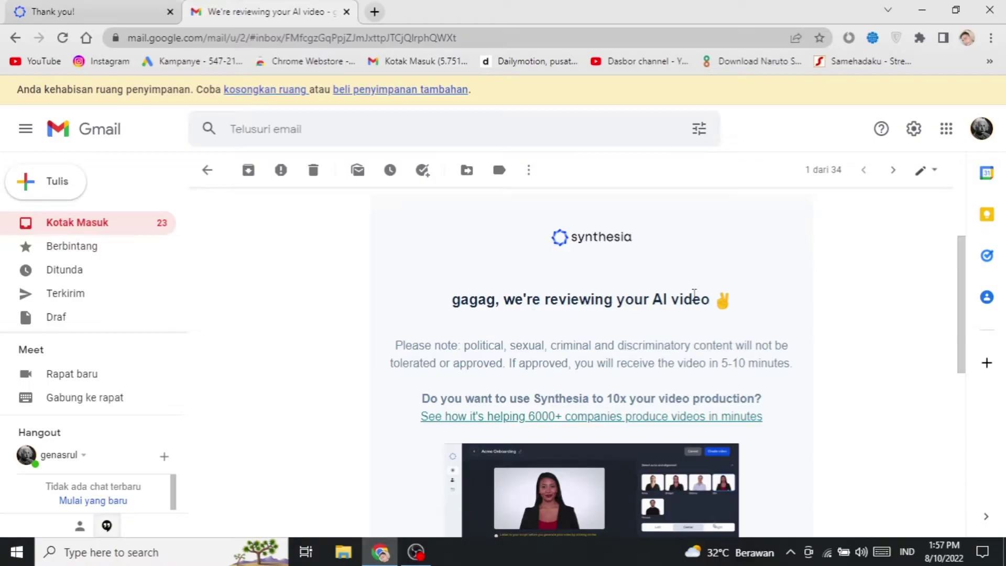
scroll(714, 291, down, 2)
scroll(714, 291, up, 2)
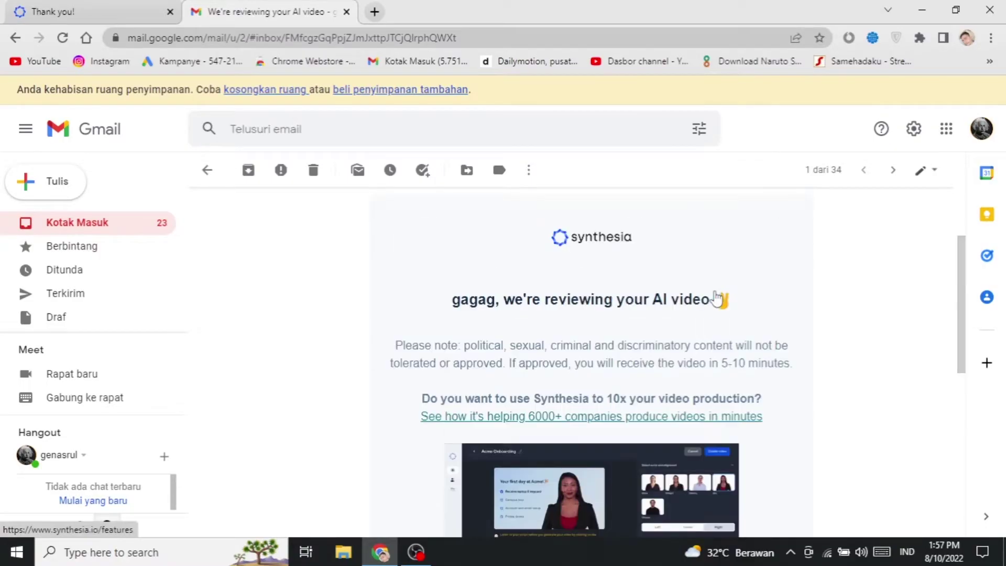
scroll(438, 319, down, 2)
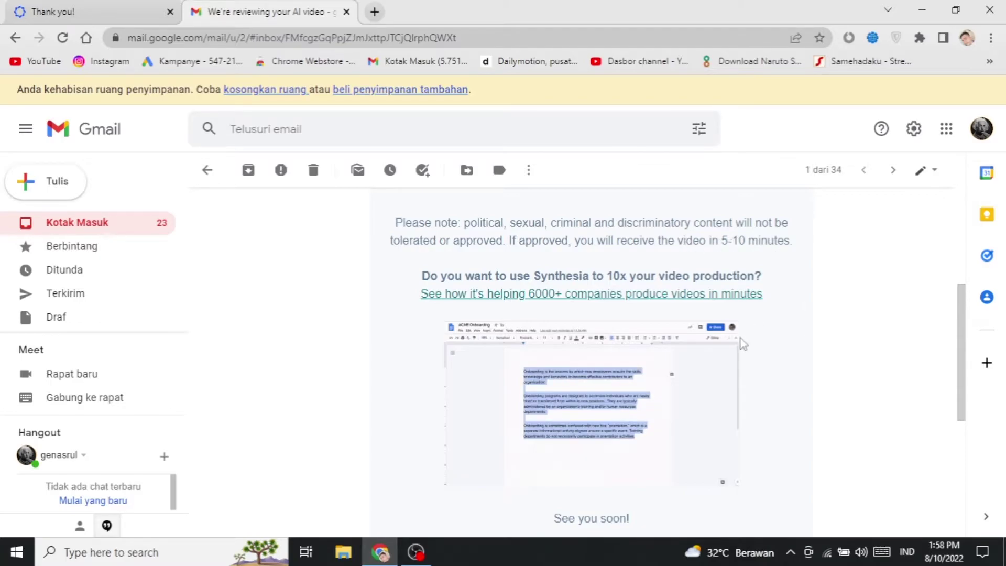
scroll(734, 315, up, 5)
Step: Return to the inbox list, then go back to the Synthesia thank-you page
click(85, 221)
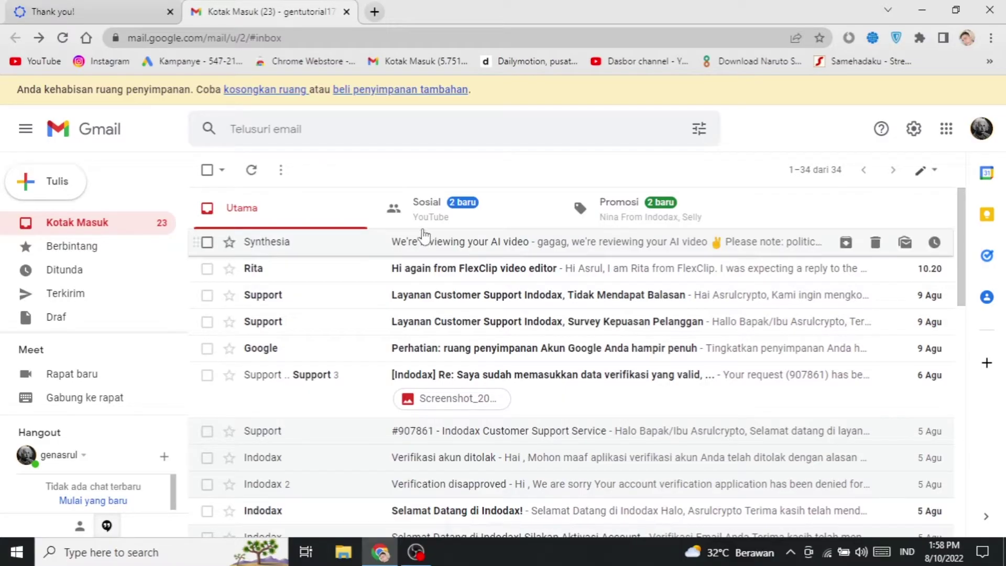
click(91, 6)
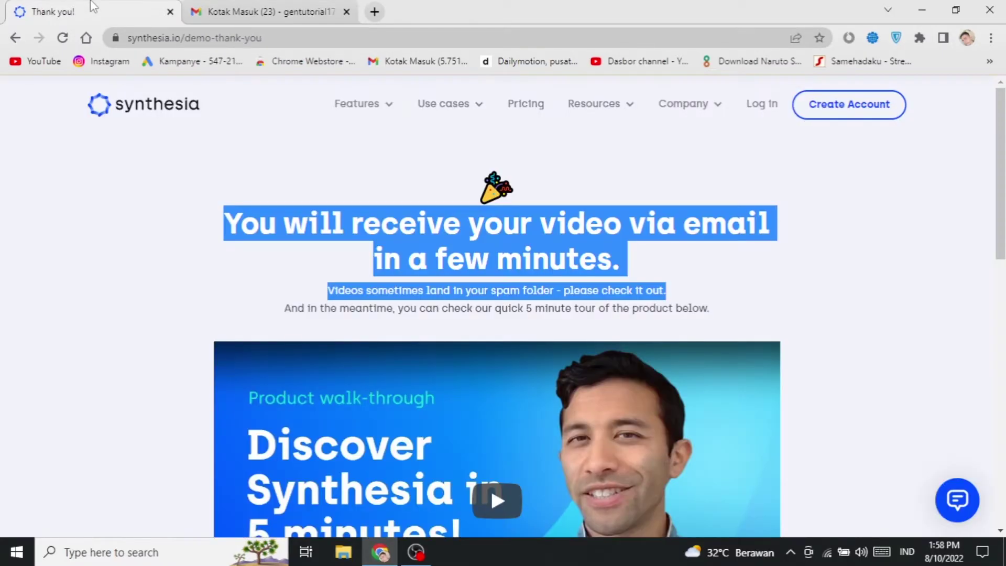
click(805, 304)
scroll(805, 304, down, 8)
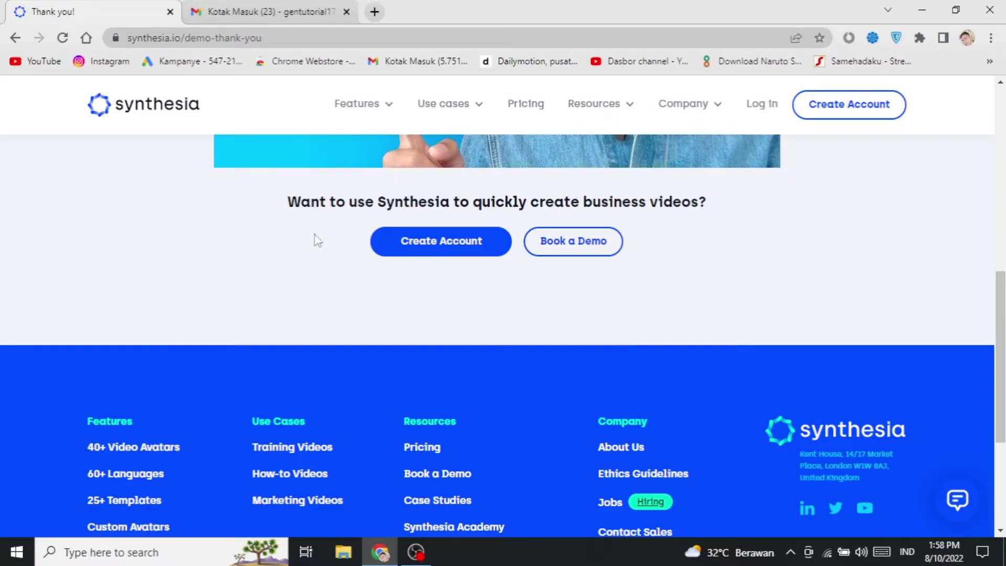
Step: Go to the pricing page via Create Account and scroll through the Personal and Corporate plans
click(456, 255)
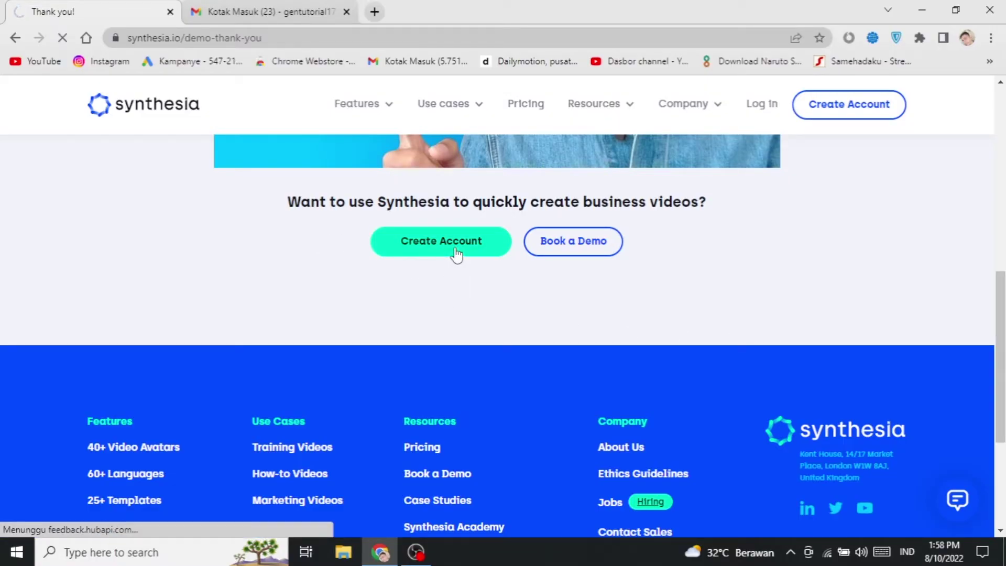
scroll(576, 352, down, 3)
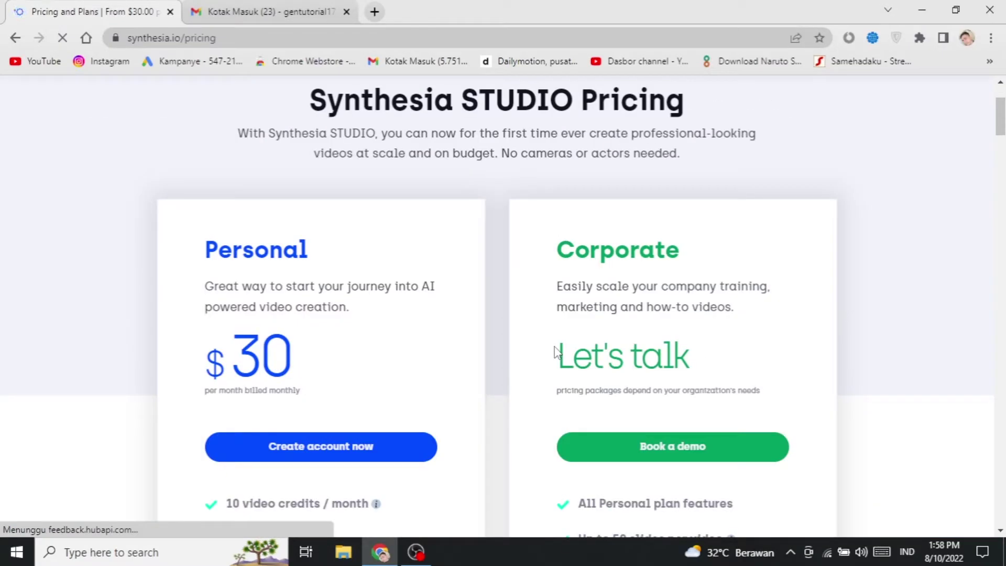
scroll(282, 344, down, 2)
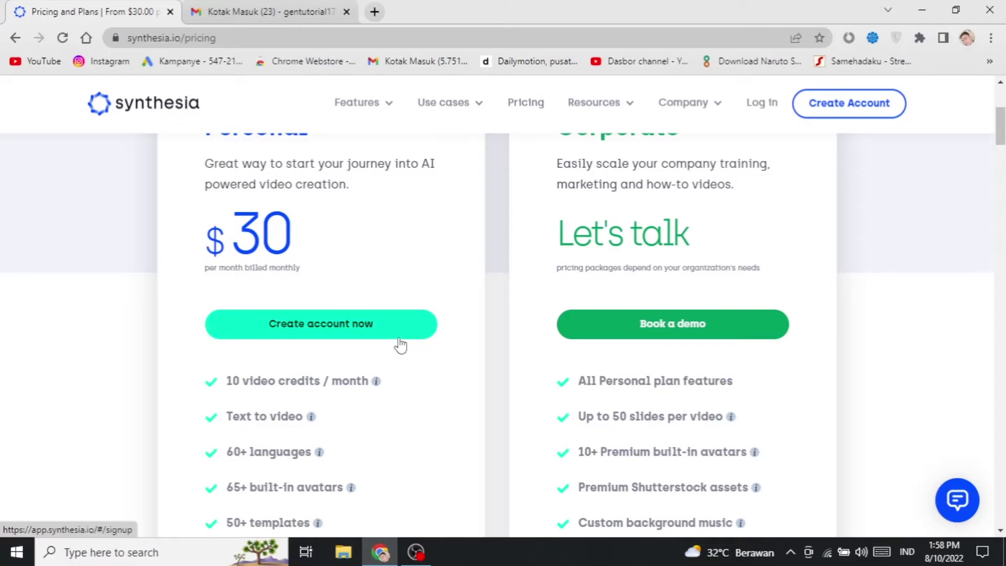
scroll(401, 346, down, 10)
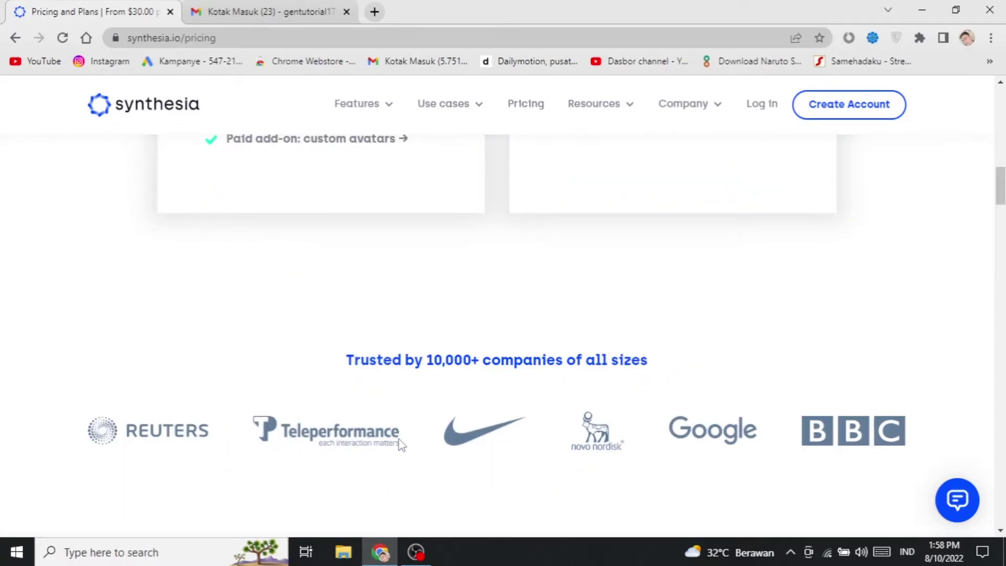
scroll(399, 445, up, 12)
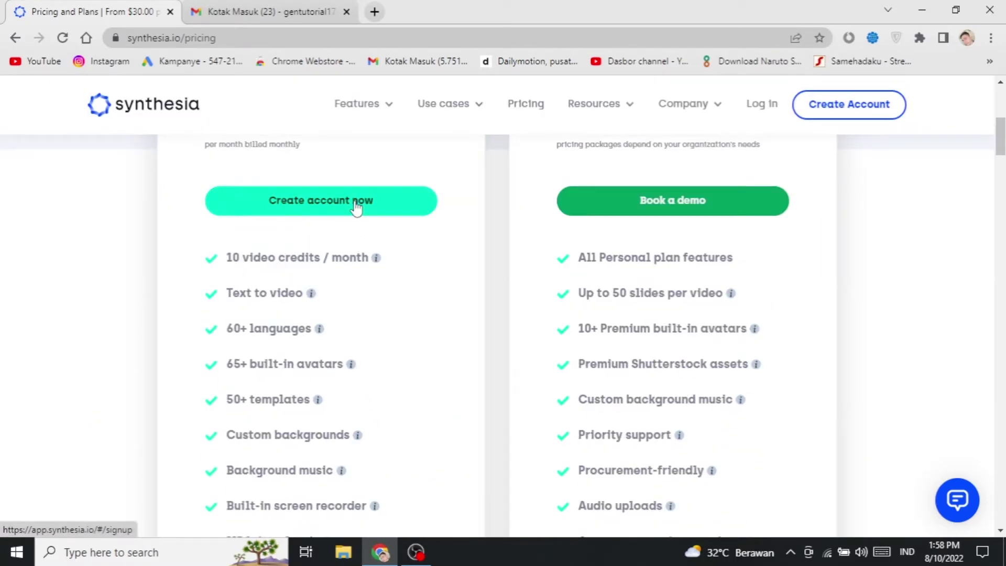
Step: Start creating an account on the $30 Personal plan
click(355, 204)
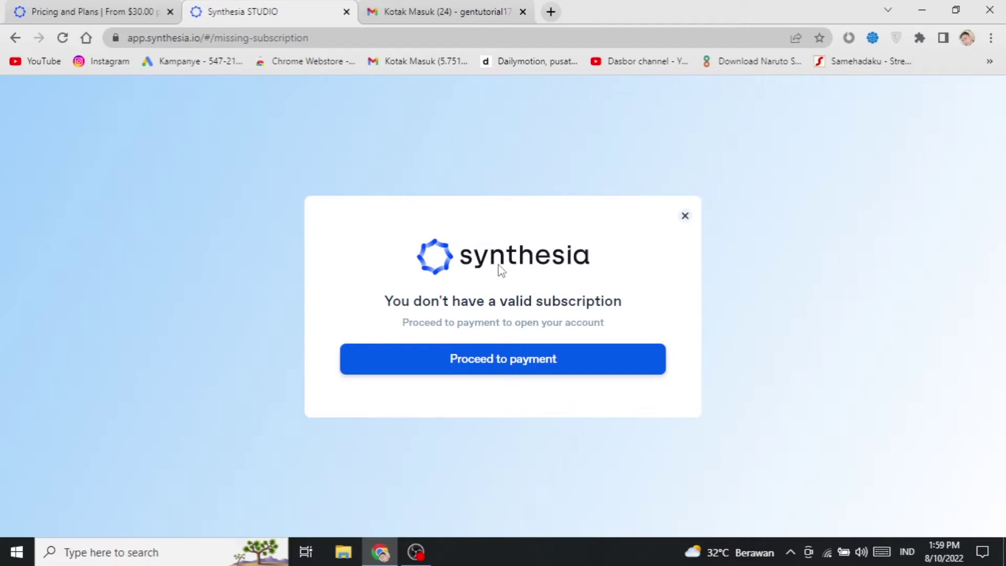
Step: Proceed to the US$30 Personal Plan Stripe checkout, review it, then close it without paying
click(523, 364)
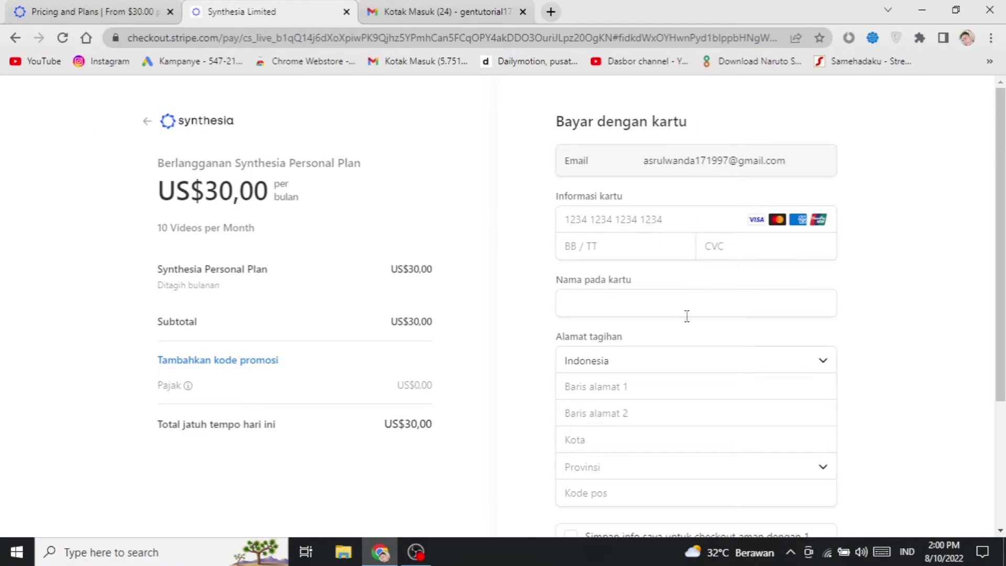
scroll(759, 417, down, 3)
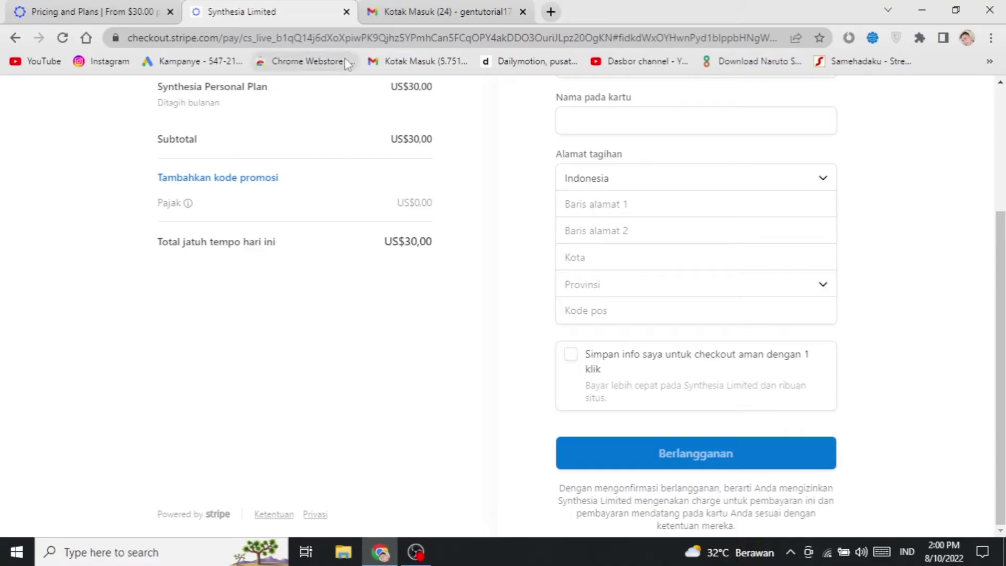
click(346, 12)
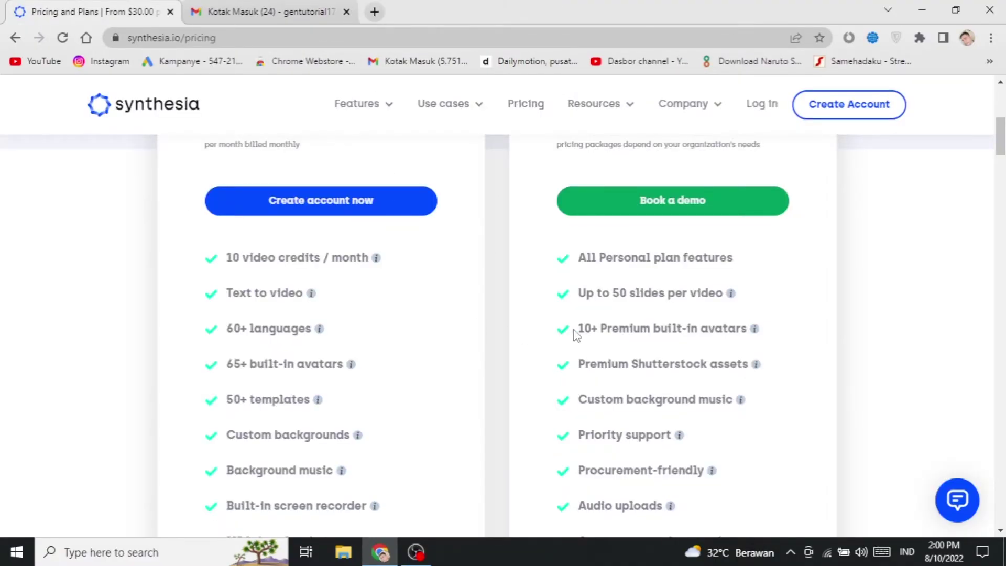
Step: Open the Corporate plan demo booking form, look it over, then go back to the pricing page
scroll(579, 331, up, 7)
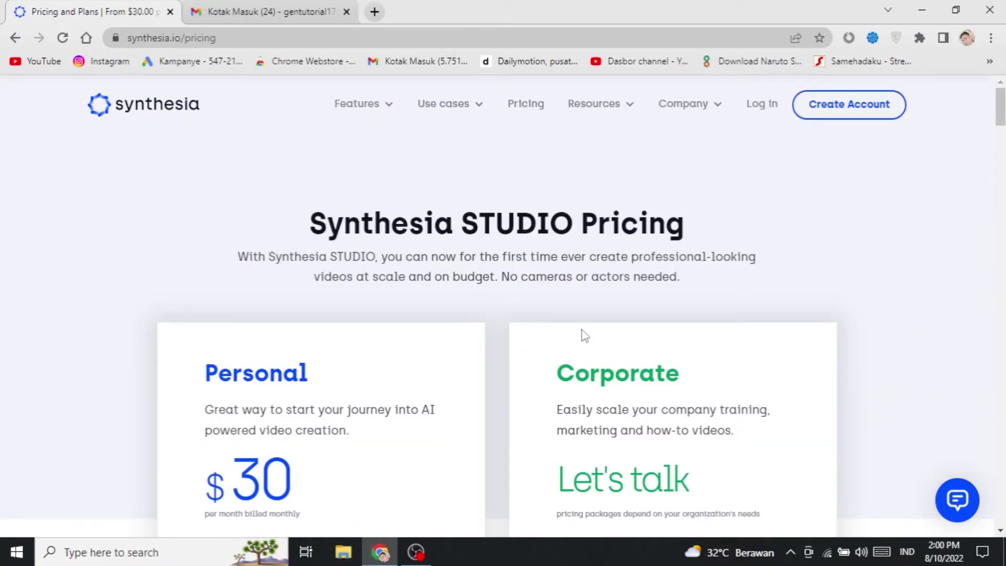
scroll(664, 362, down, 3)
click(716, 455)
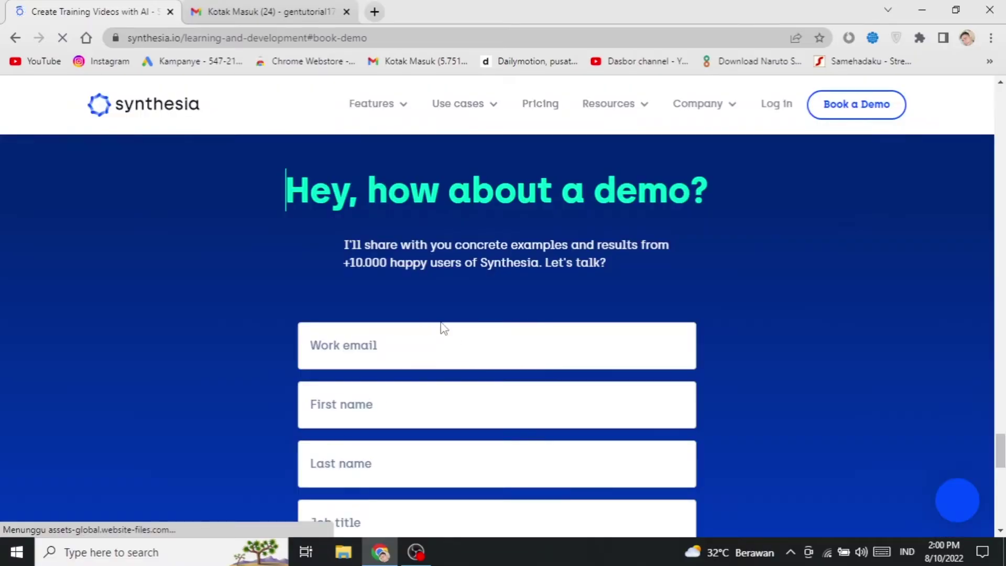
scroll(847, 294, down, 5)
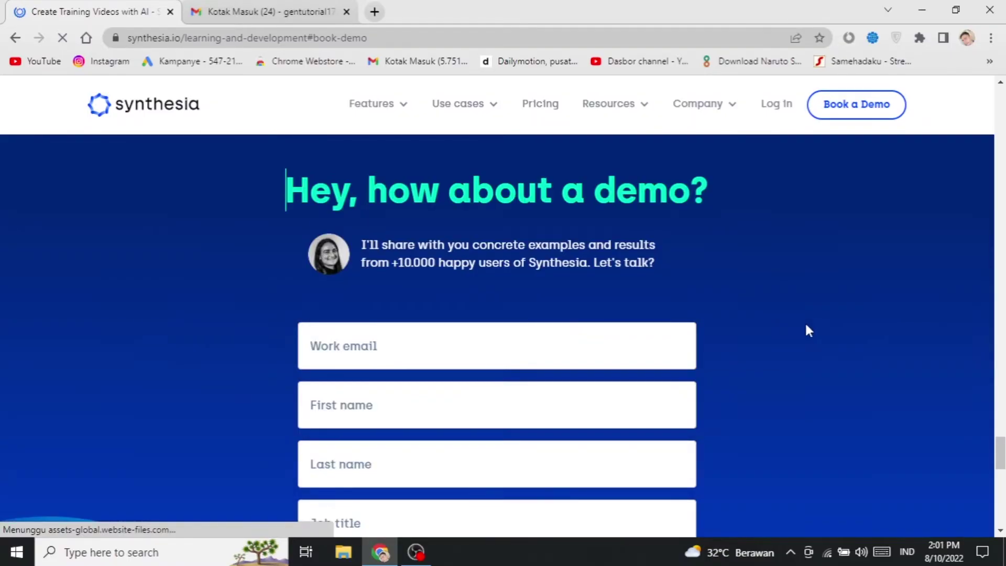
click(404, 329)
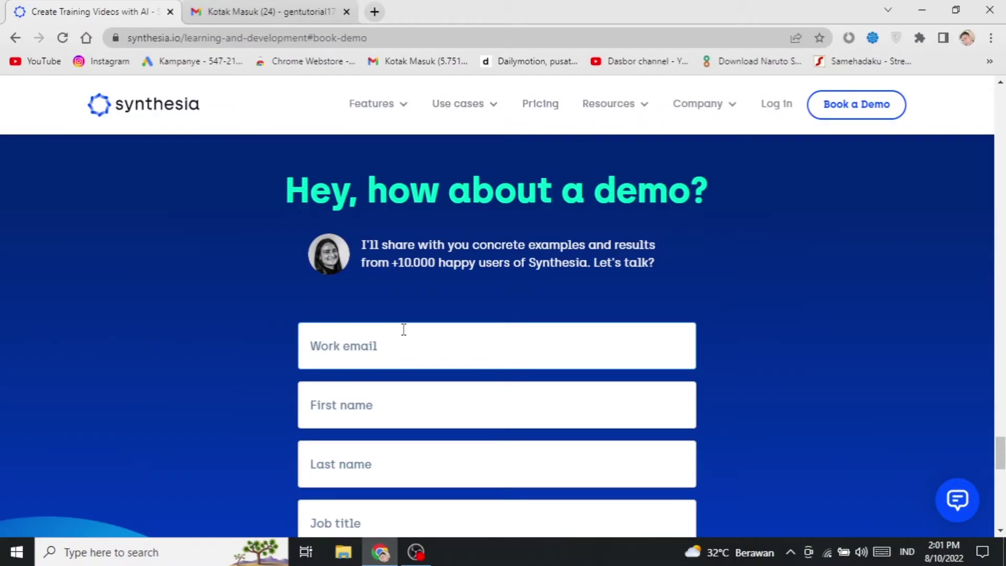
scroll(443, 282, down, 5)
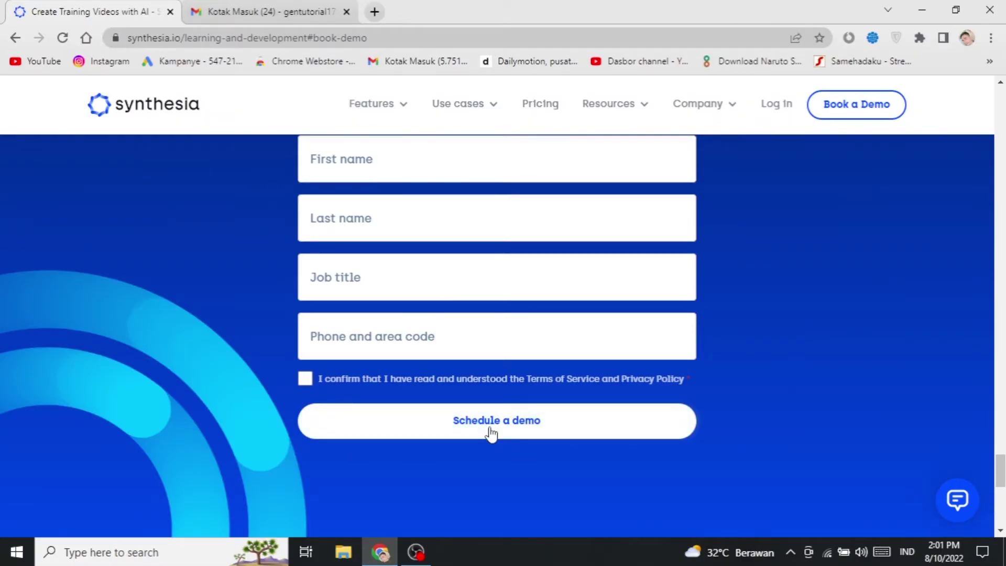
scroll(491, 433, up, 20)
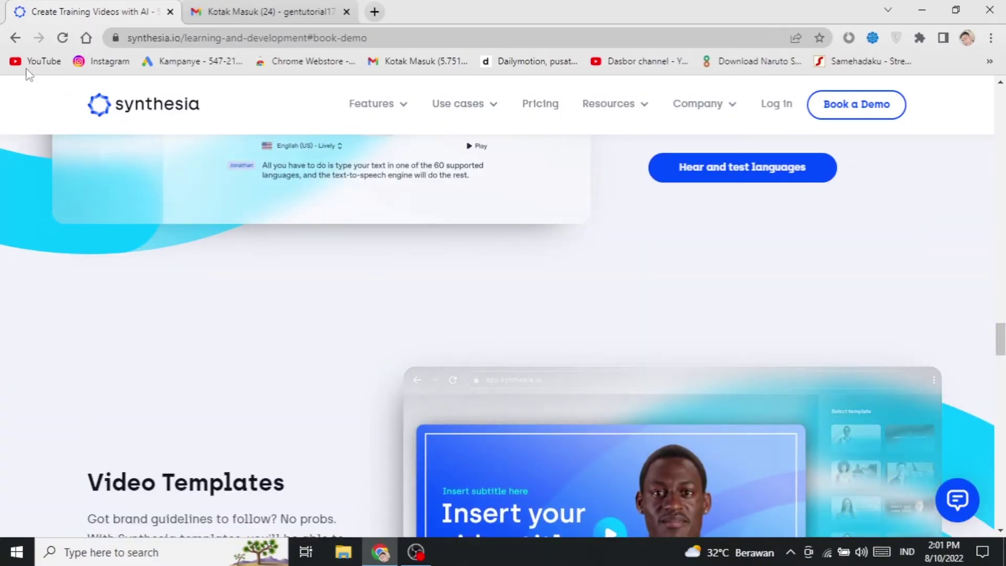
click(14, 40)
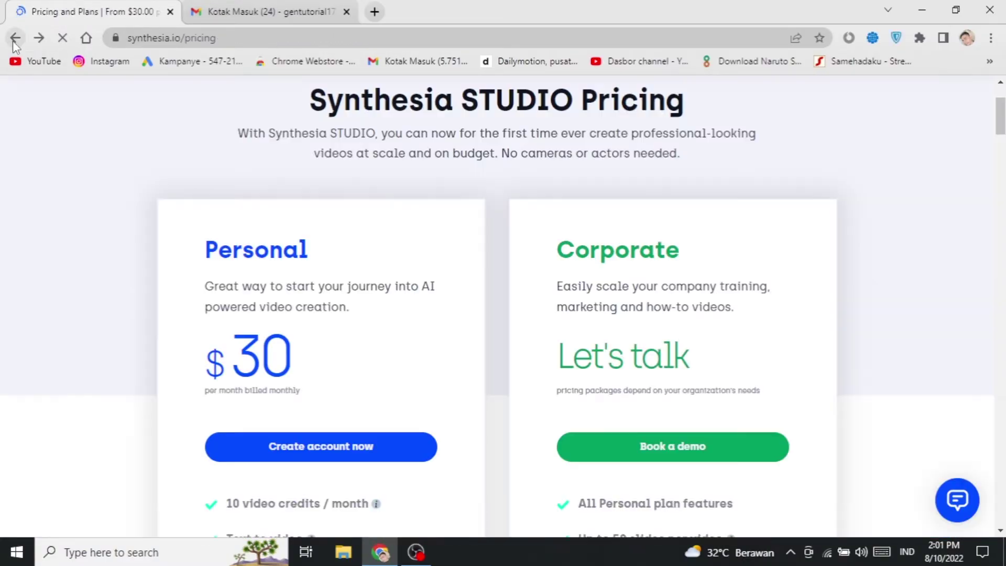
Step: Open Custom AI avatars from the Features menu and view the $1,000/year add-on pricing
scroll(256, 261, up, 3)
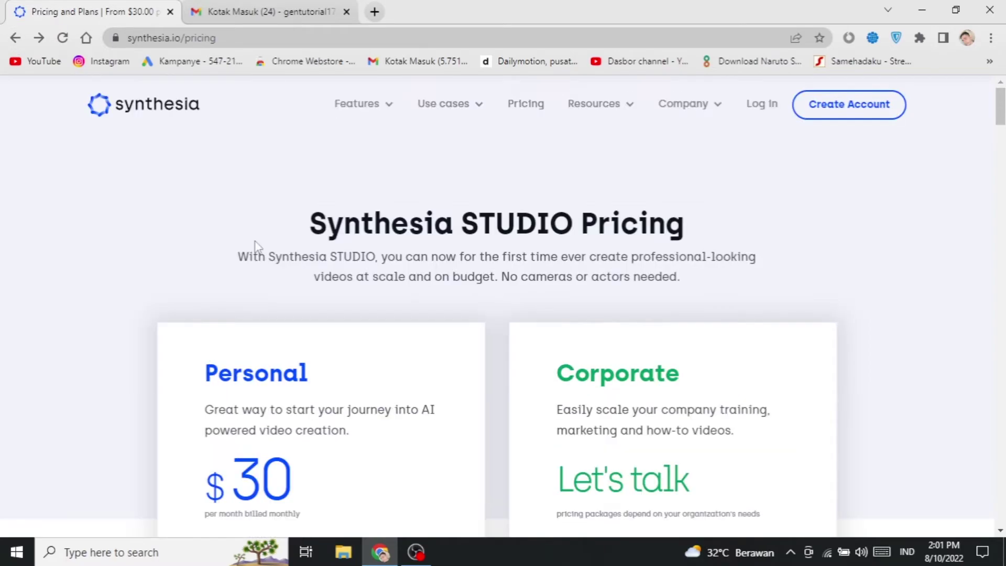
mouse_move(382, 112)
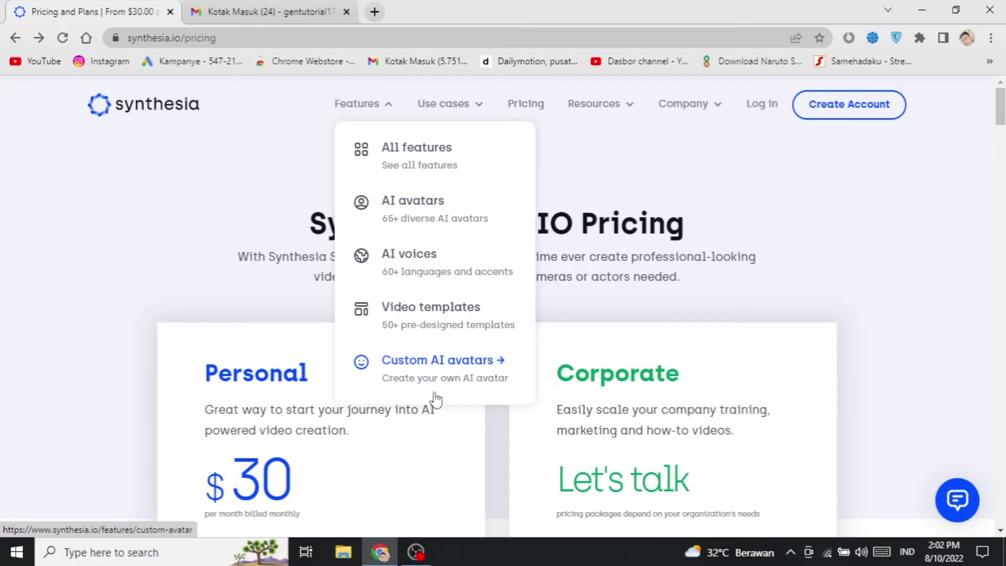
click(436, 399)
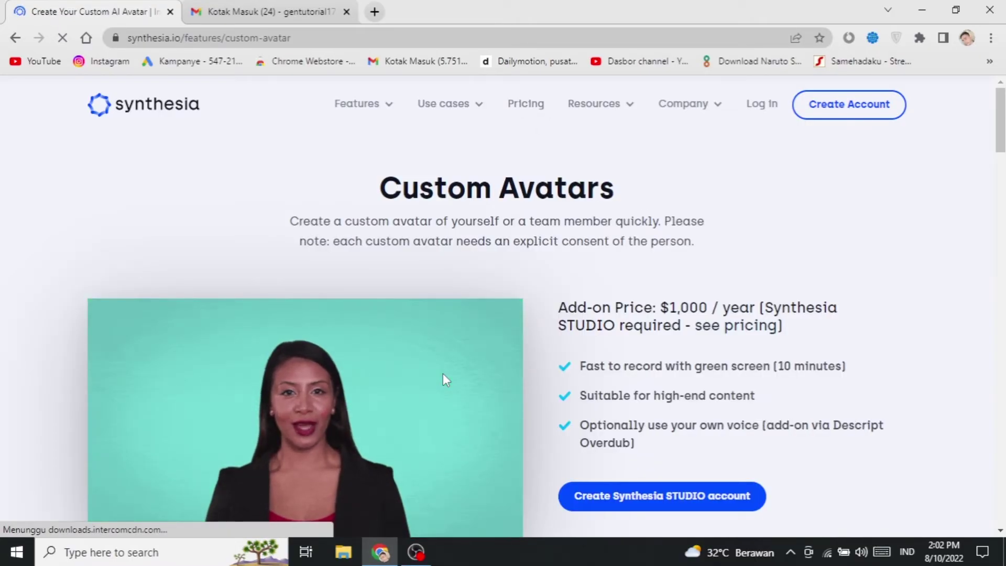
scroll(517, 262, down, 2)
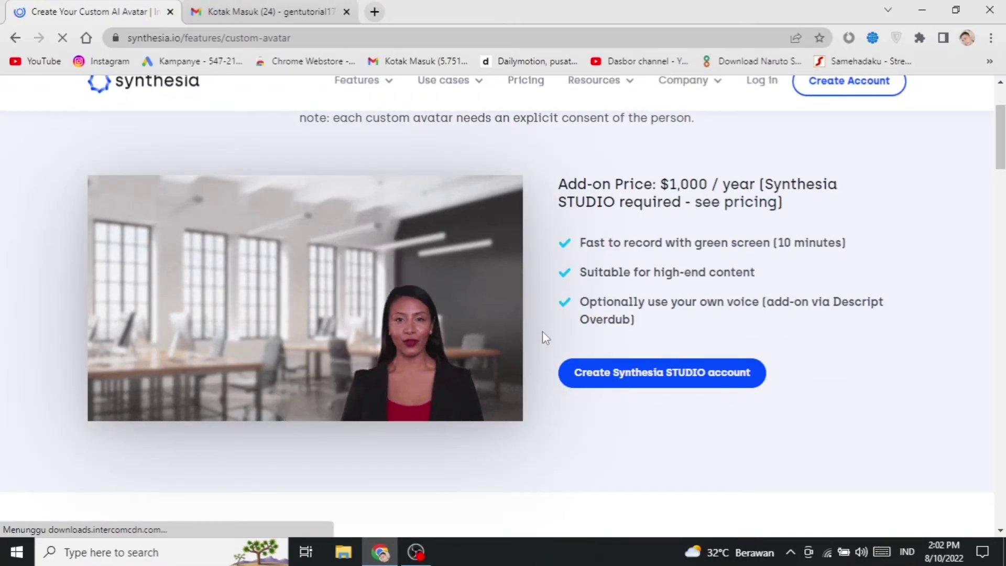
Step: Start a Synthesia STUDIO account and reach the US$30,00 Personal Plan checkout, then go to Gmail
click(689, 384)
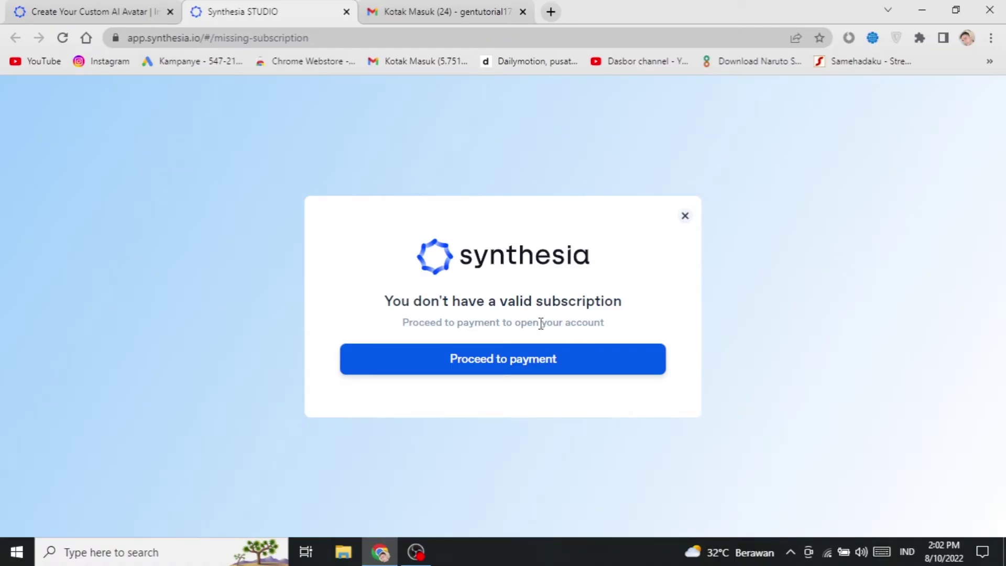
click(102, 3)
scroll(508, 358, up, 3)
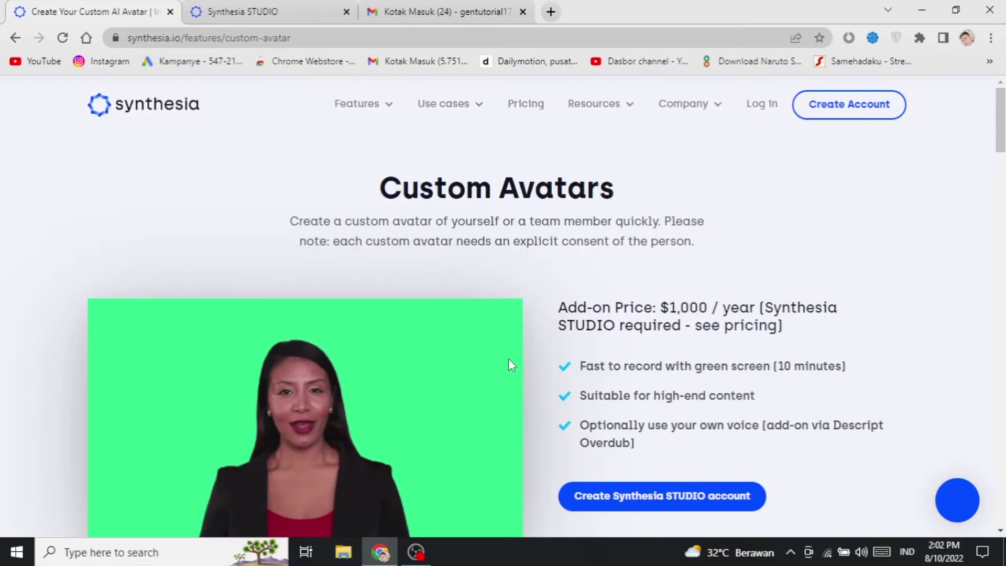
click(301, 6)
click(558, 358)
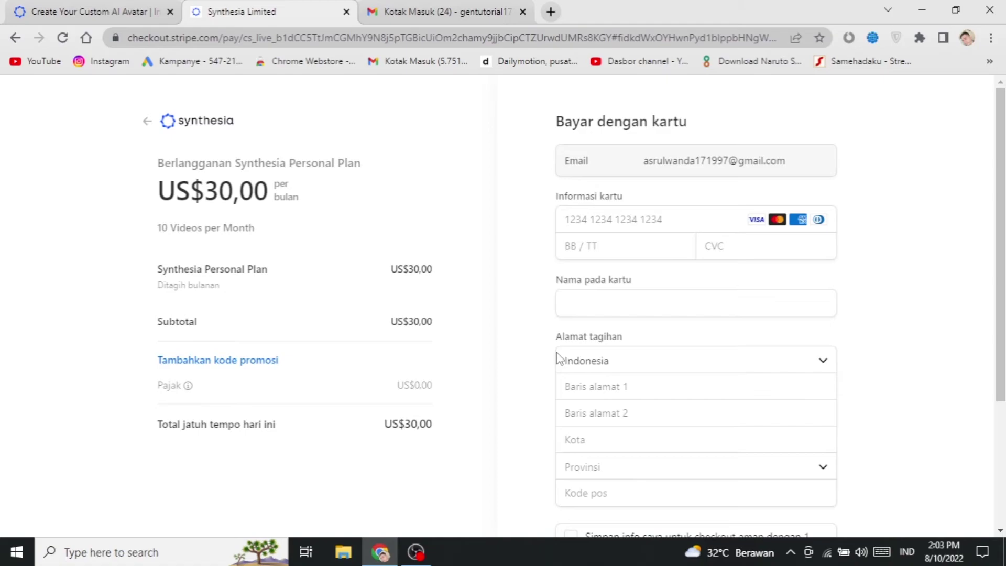
click(104, 6)
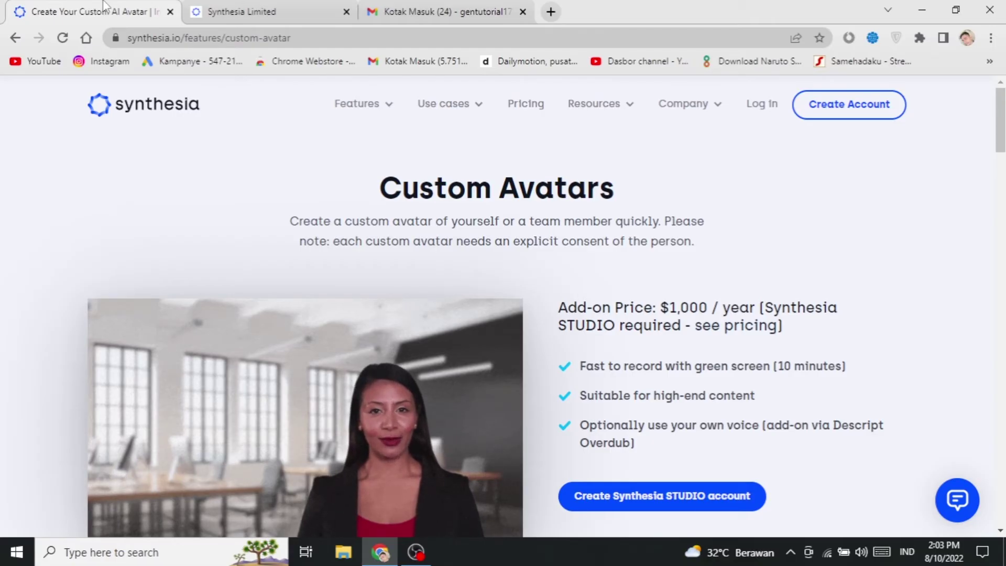
click(404, 7)
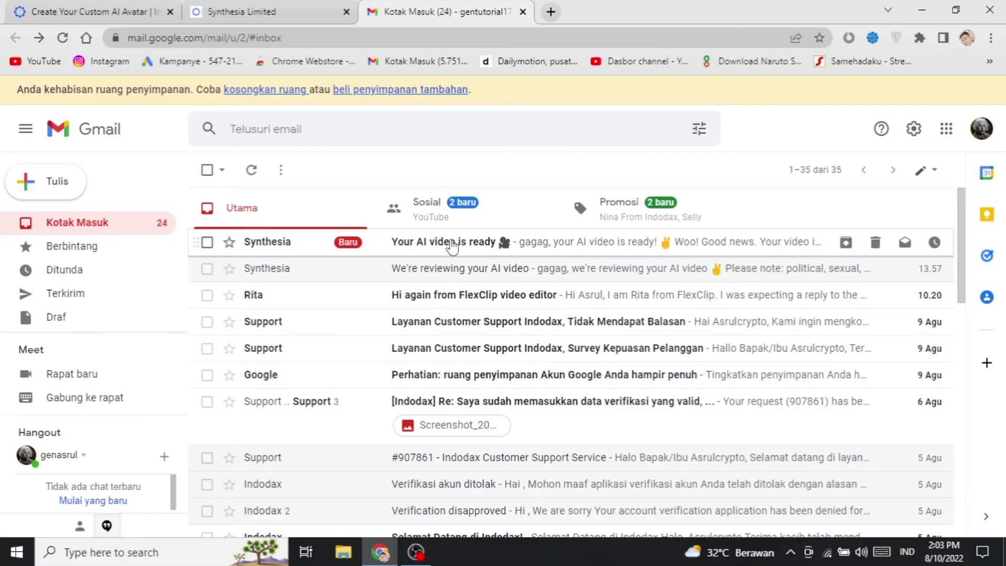
Step: Open the 'Your AI video is ready' email and follow its 'Click Here To Watch Your AI Video' link
click(452, 245)
scroll(592, 296, down, 2)
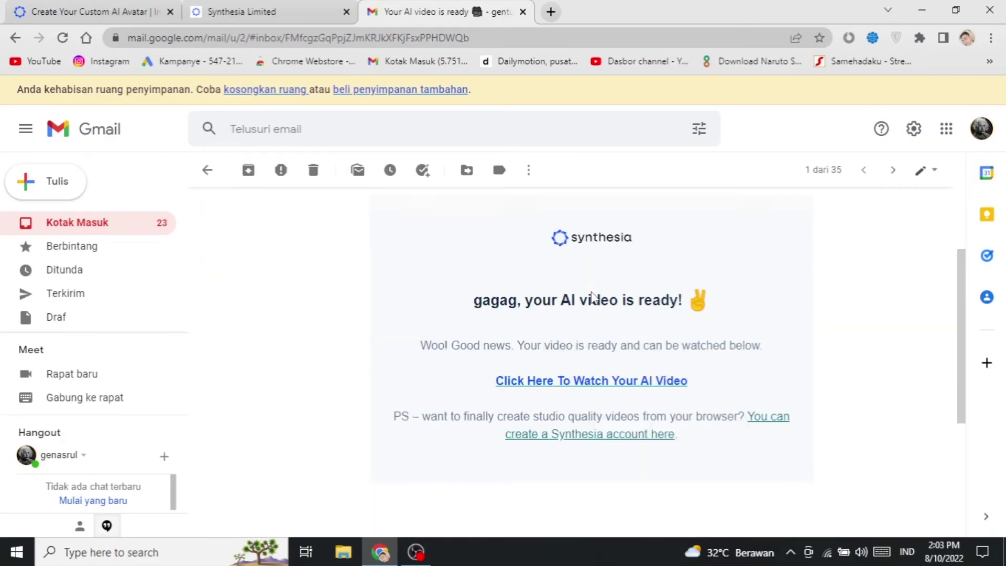
scroll(606, 344, up, 2)
scroll(606, 343, down, 2)
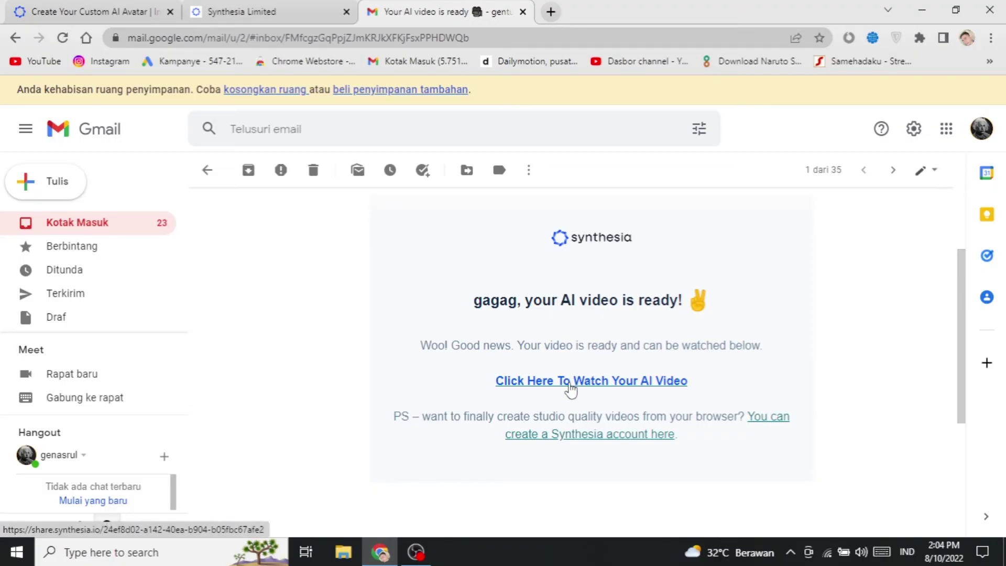
scroll(571, 388, up, 2)
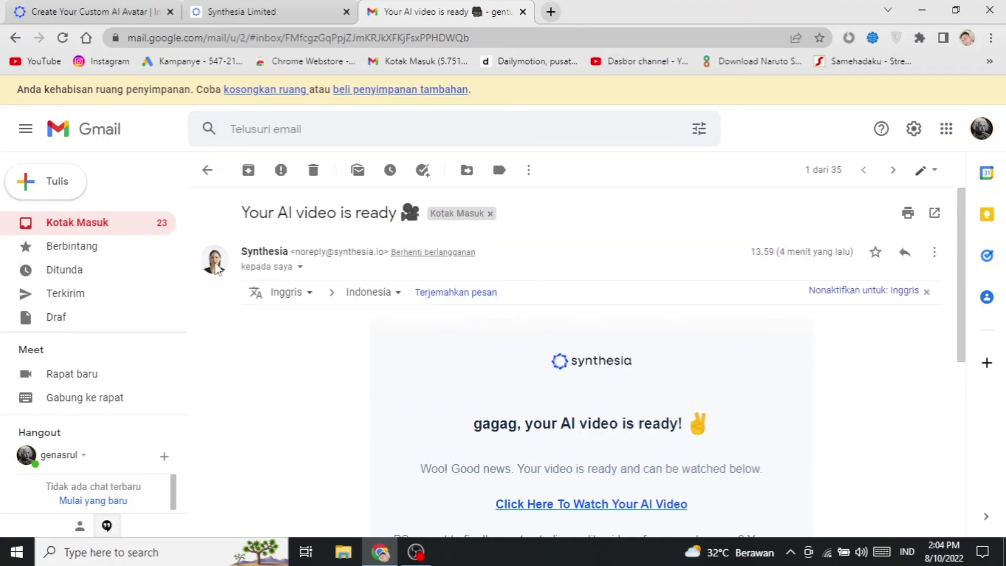
scroll(507, 360, down, 5)
click(606, 262)
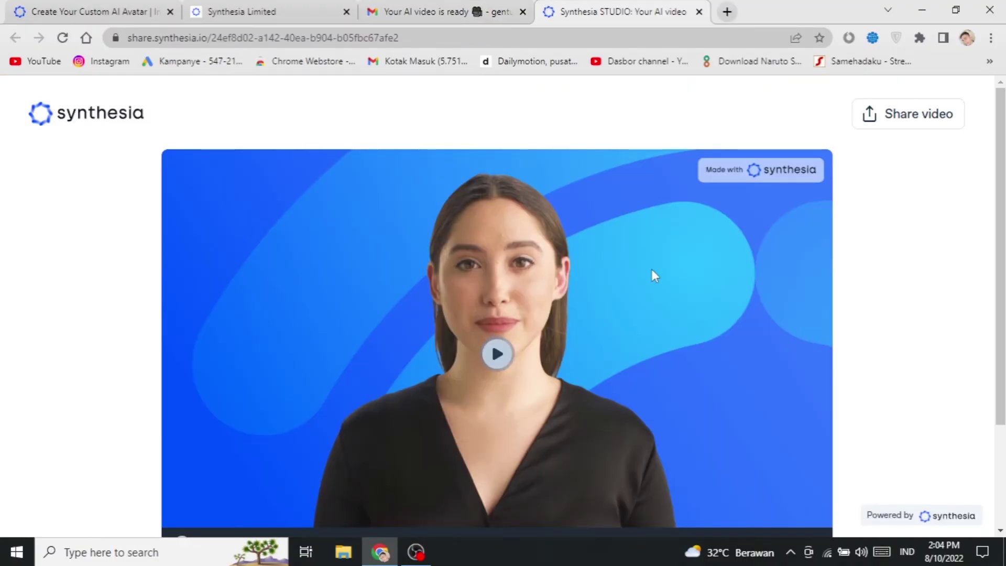
Step: Play the AI avatar video, replay it from the player bar, and return to Custom Avatars
click(498, 353)
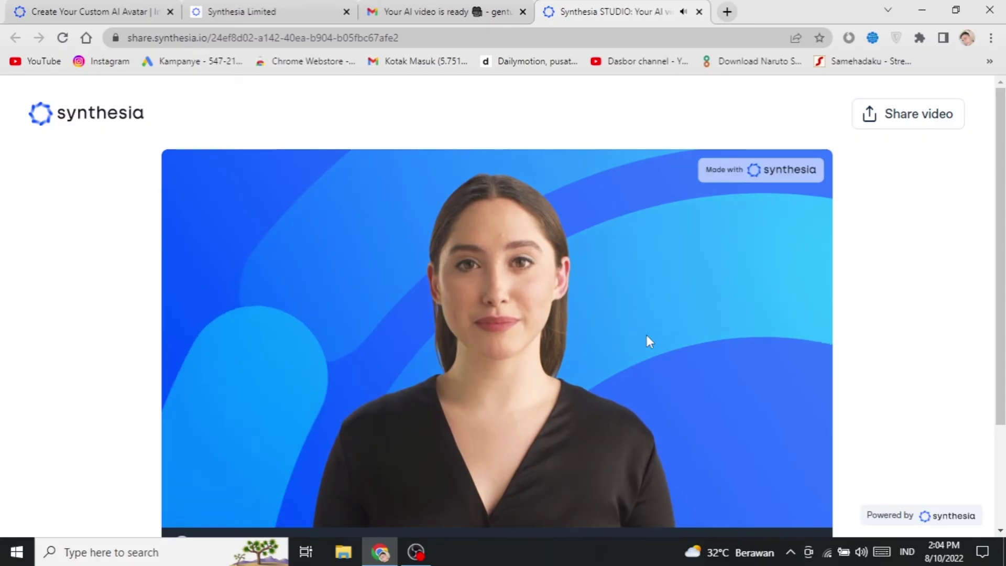
scroll(350, 338, down, 2)
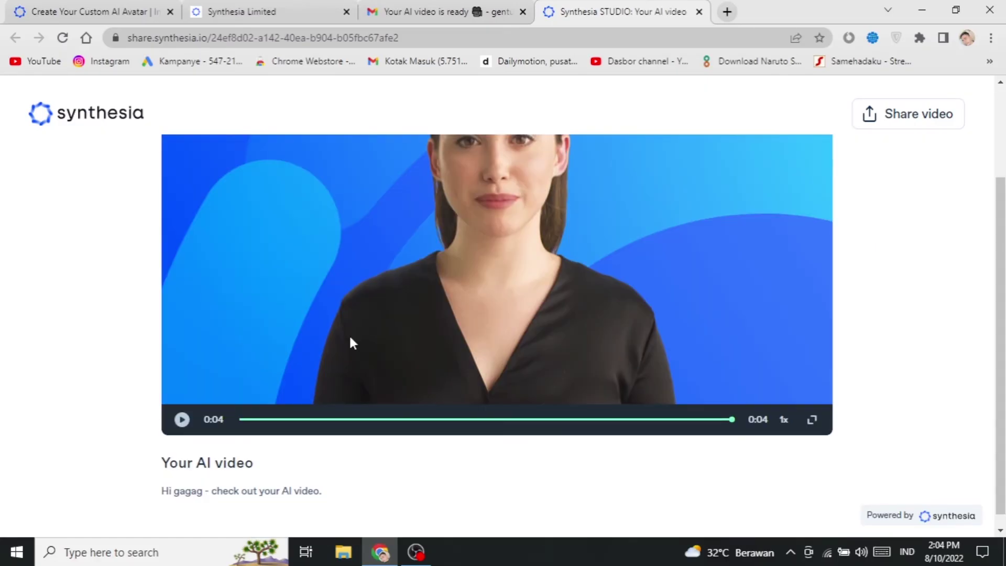
click(349, 341)
scroll(348, 352, up, 2)
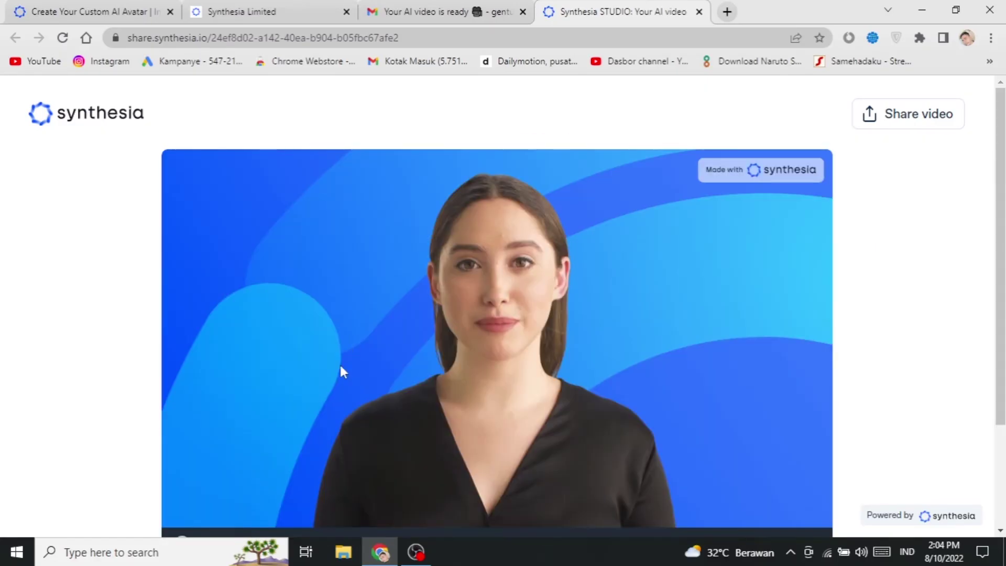
scroll(202, 384, down, 2)
scroll(205, 378, up, 2)
click(55, 12)
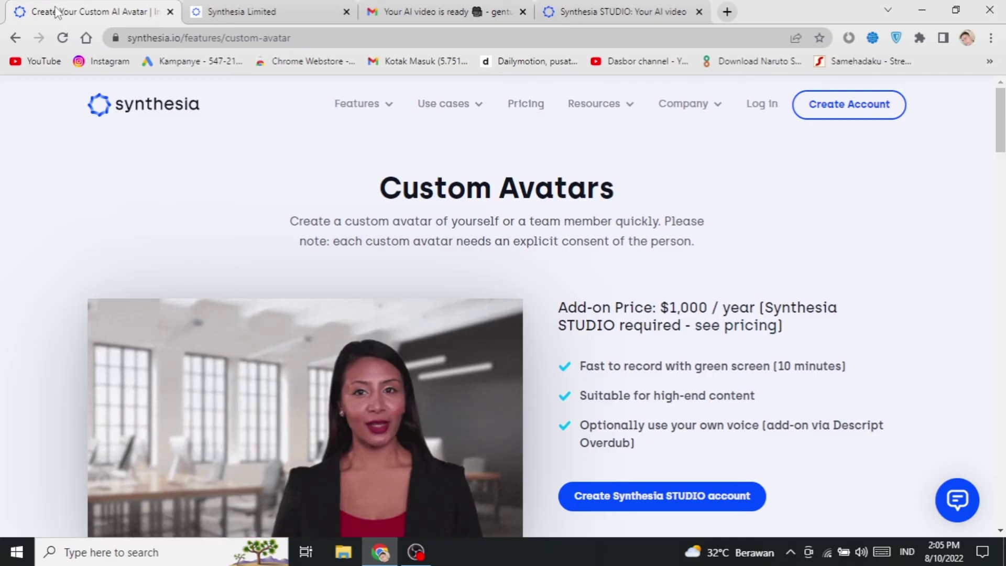
Step: Close the unpaid Synthesia Limited Stripe checkout tab
click(236, 13)
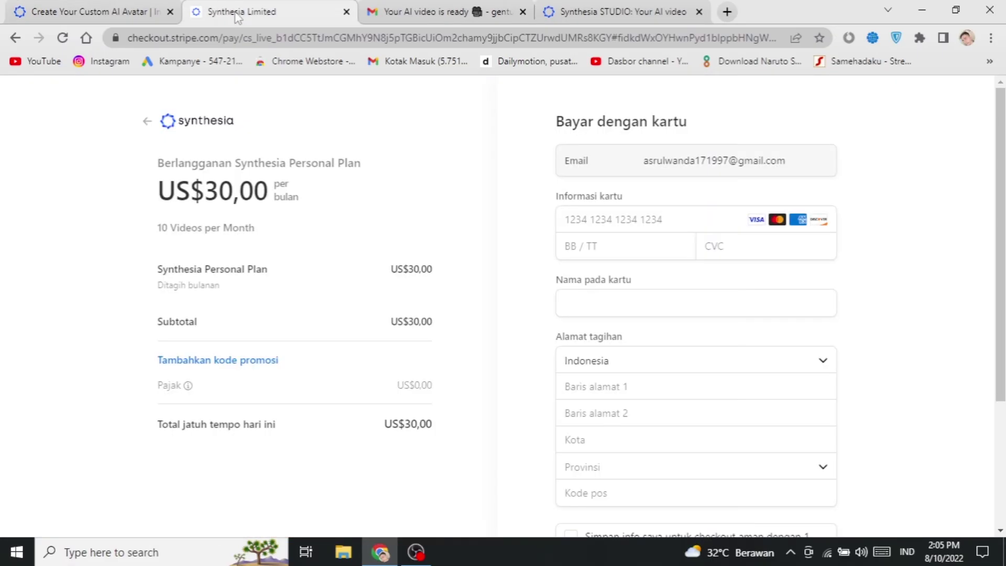
click(346, 11)
click(90, 11)
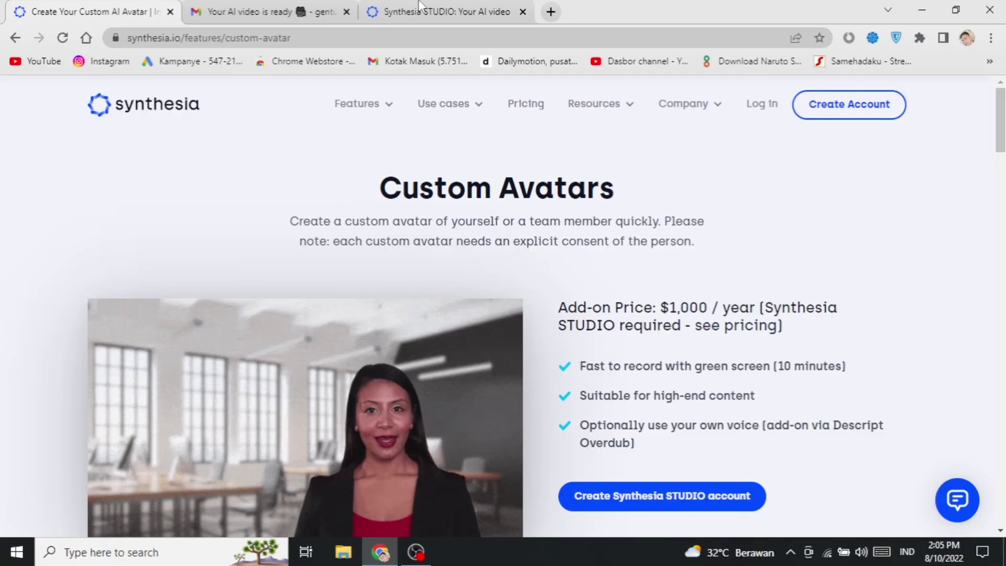
Step: Look over the AI video share page, then return to the video-ready email in Gmail
click(440, 12)
scroll(553, 479, down, 3)
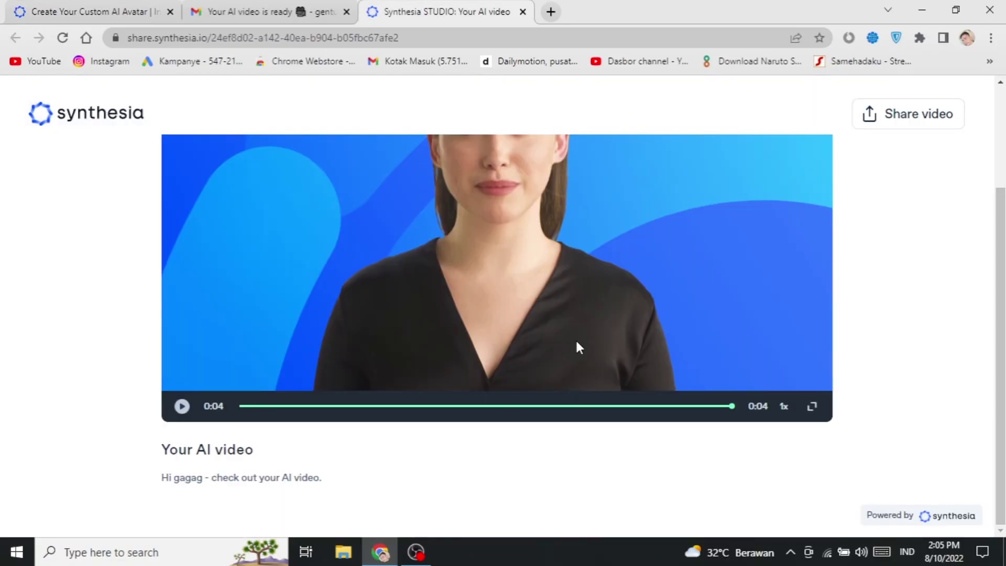
scroll(576, 340, up, 3)
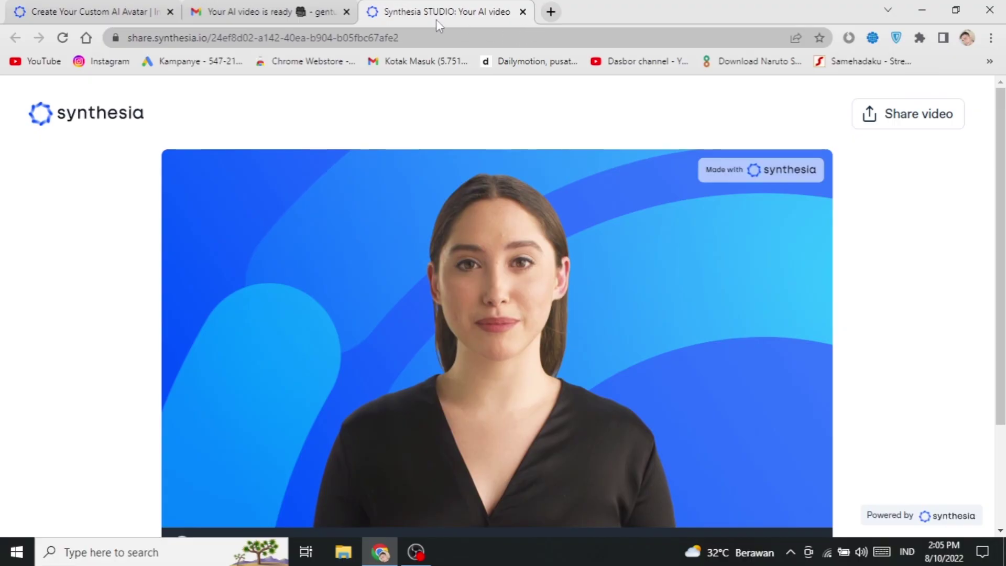
click(225, 10)
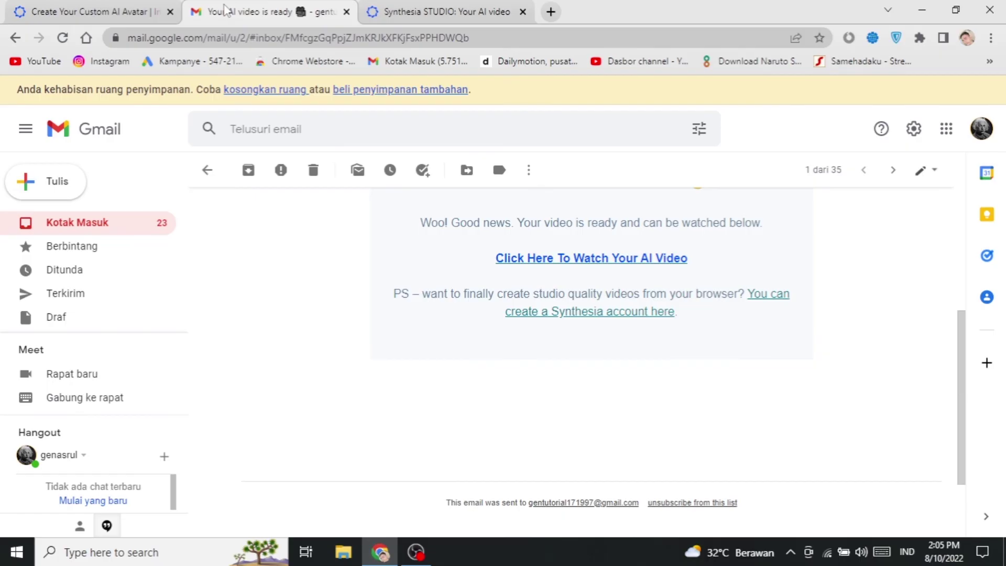